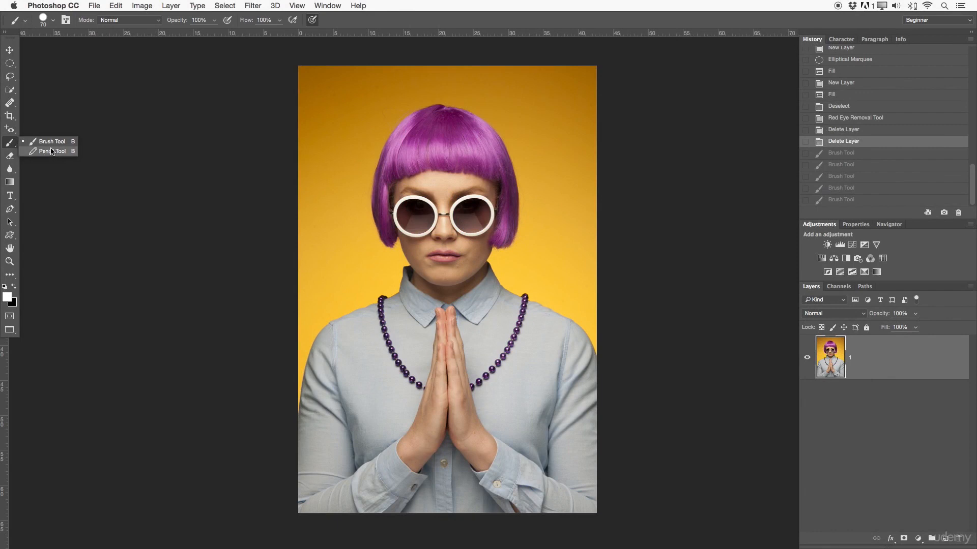
Choose the Brush Tool with a soft 70 px pressure-sensitive preset and place the brush settings panel beside the portrait
left_click(61, 144)
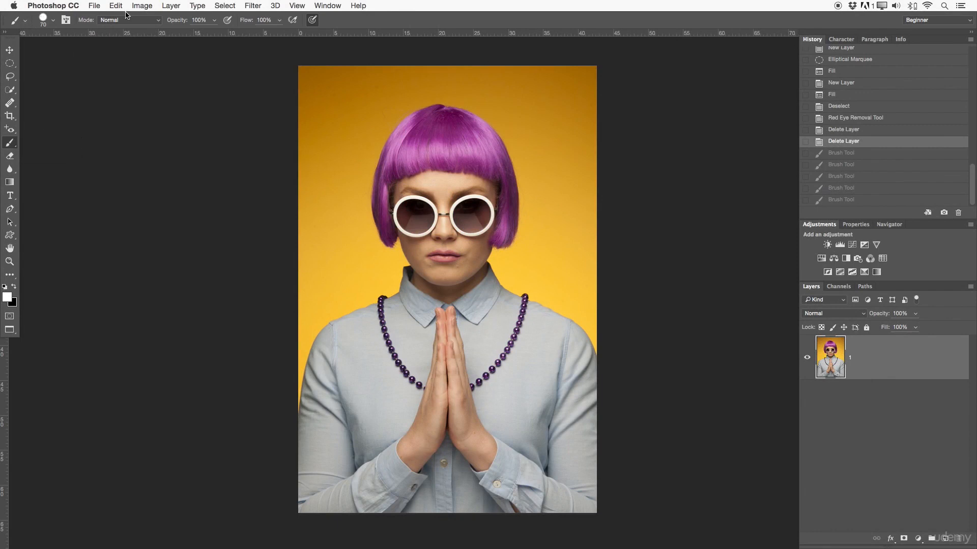
left_click(43, 22)
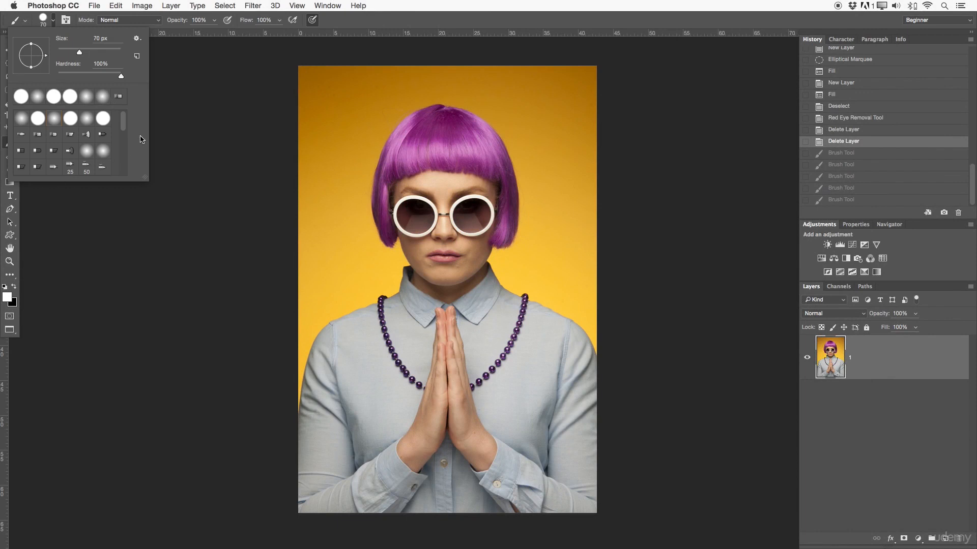
mouse_move(124, 123)
left_mouse_down()
mouse_move(125, 162)
mouse_move(123, 94)
left_mouse_up()
left_click(54, 119)
left_click(66, 21)
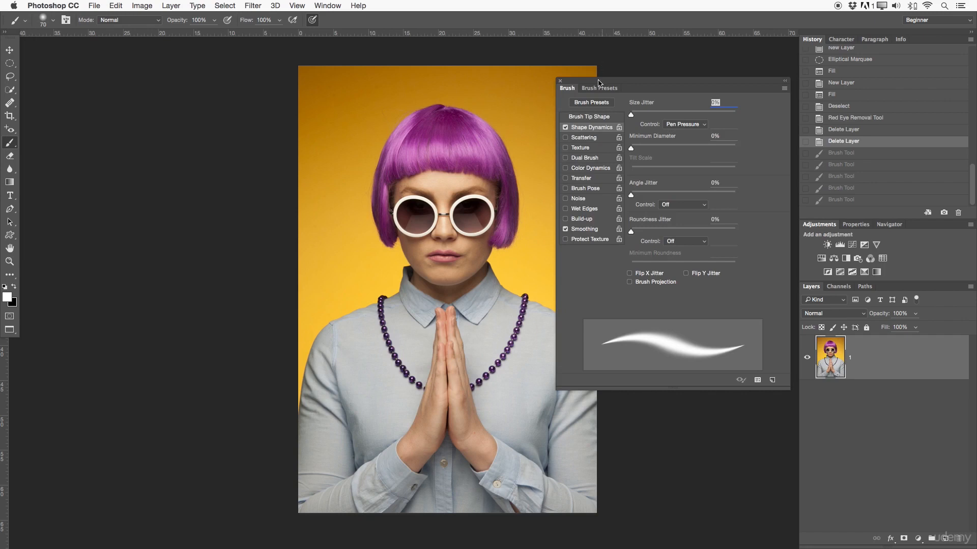
mouse_move(486, 167)
left_mouse_down()
mouse_move(454, 160)
mouse_move(381, 176)
mouse_move(375, 163)
left_mouse_up()
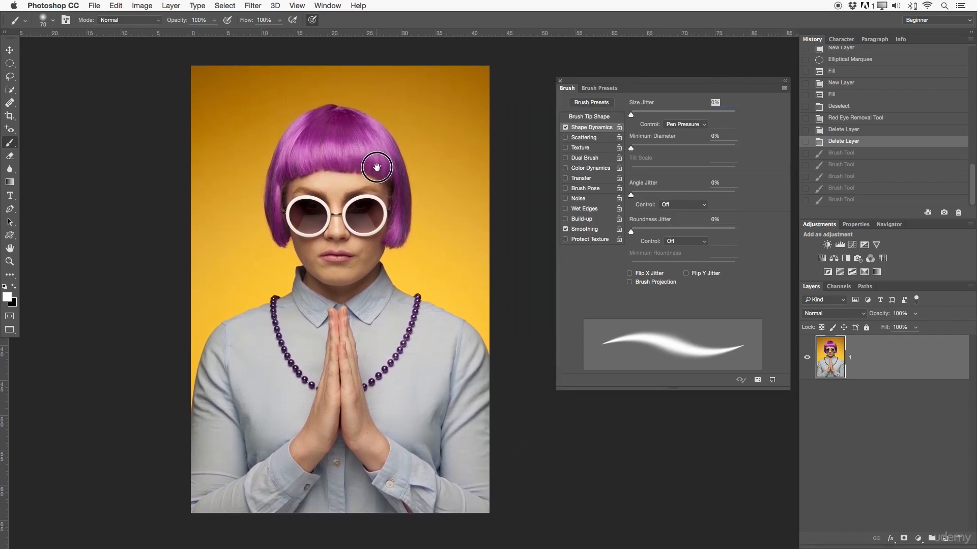
left_click_drag(667, 82, 641, 81)
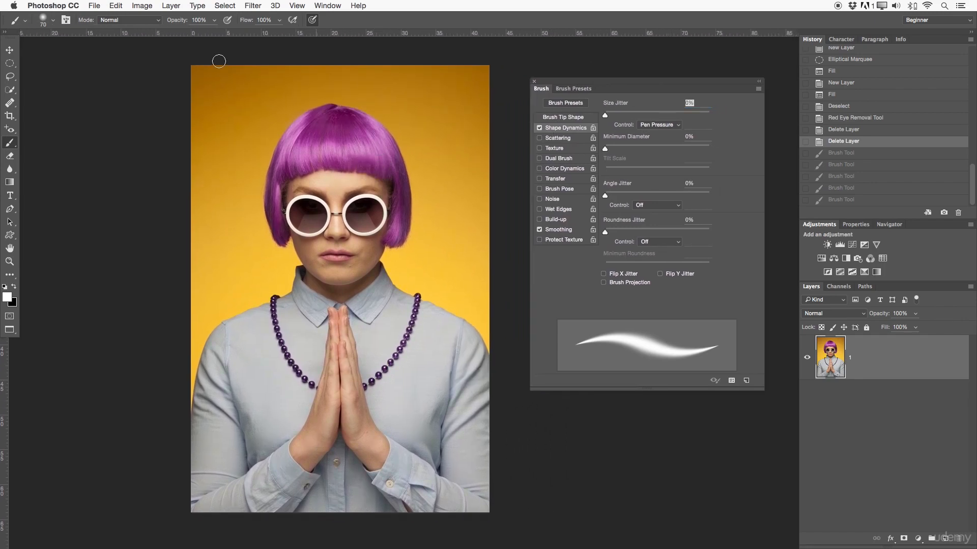
Keep the brush's blend mode at Normal and switch off pressure control for brush size
left_click(104, 22)
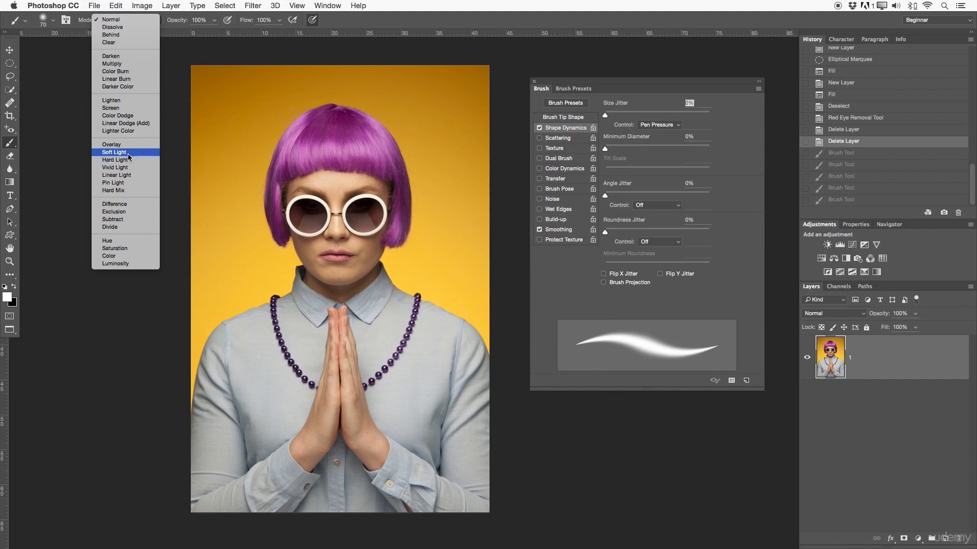
left_click(110, 19)
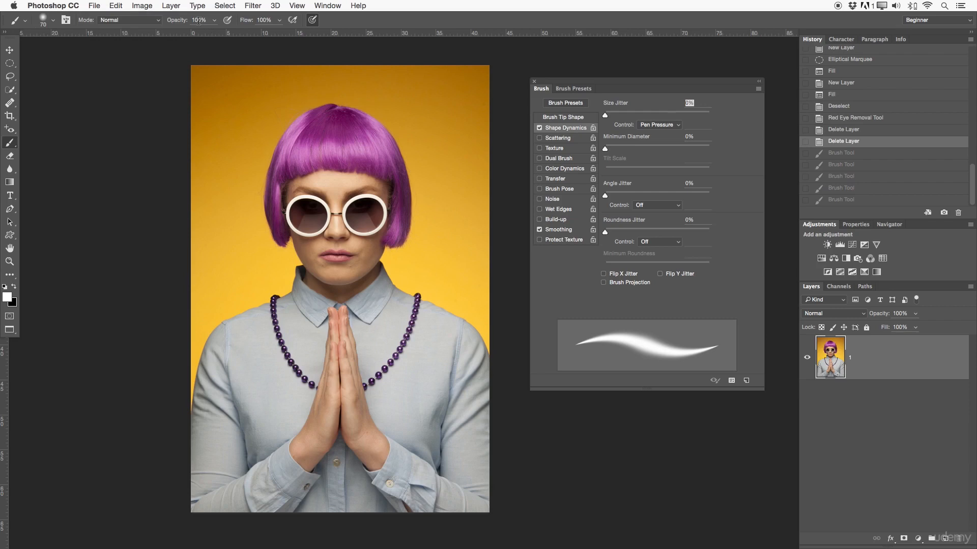
left_click(227, 21)
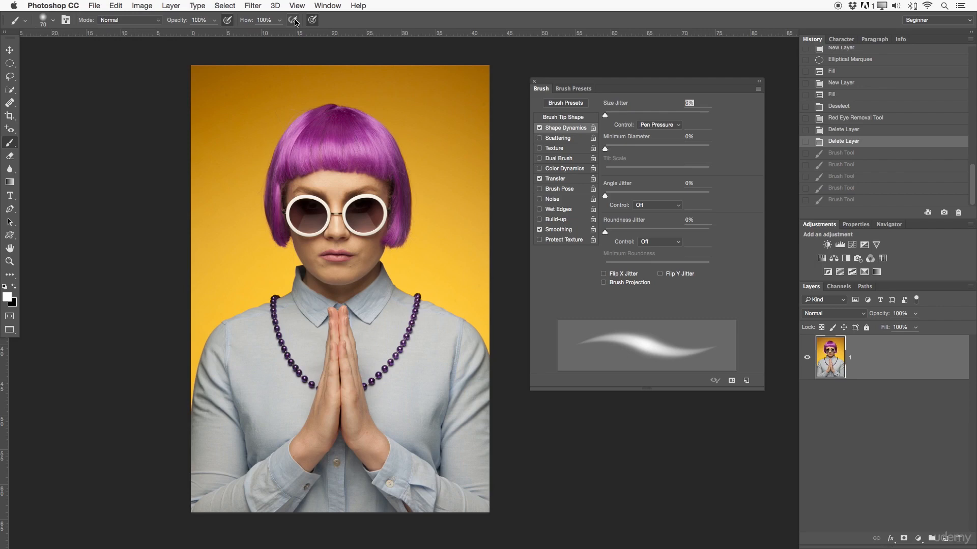
left_click(230, 22)
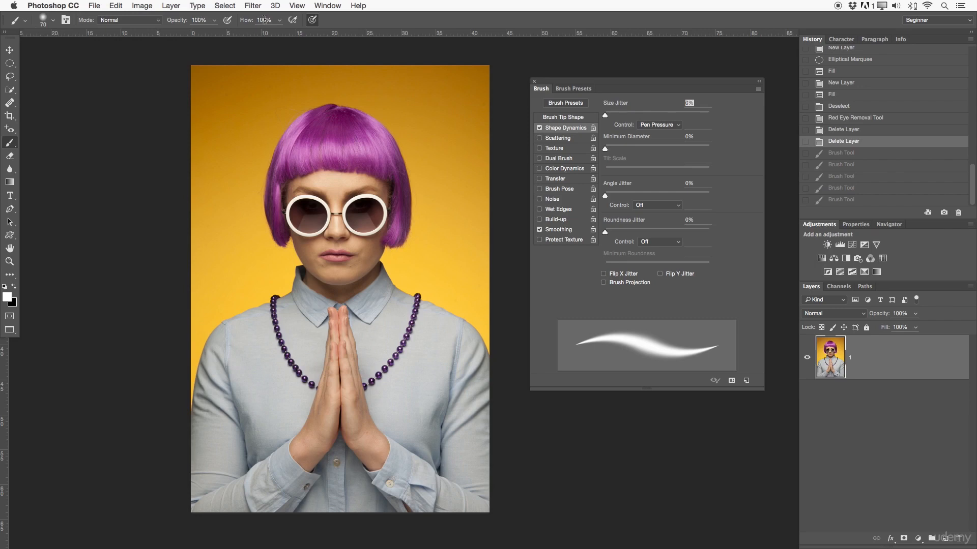
left_click(313, 20)
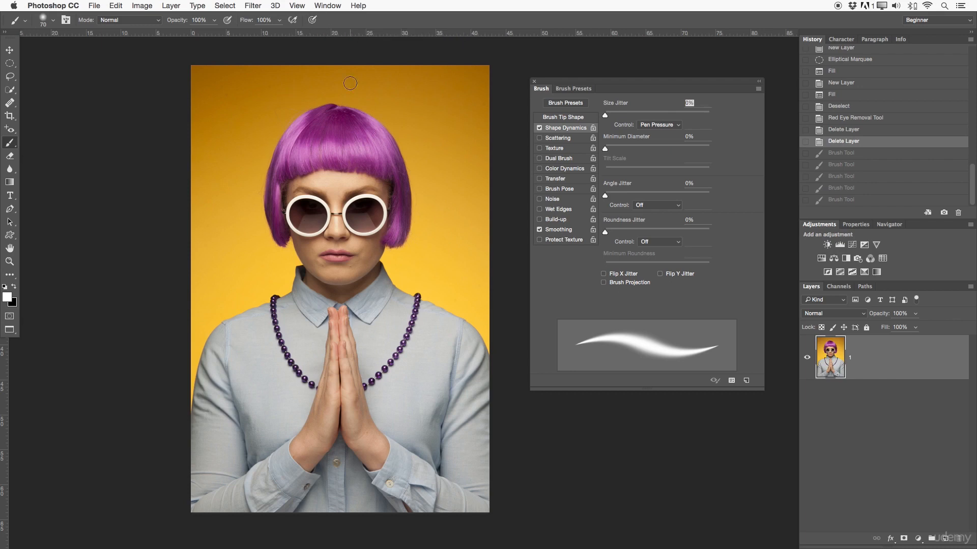
Enlarge the portrait slightly and show the list of brush presets for the Brush Tool
key("z")
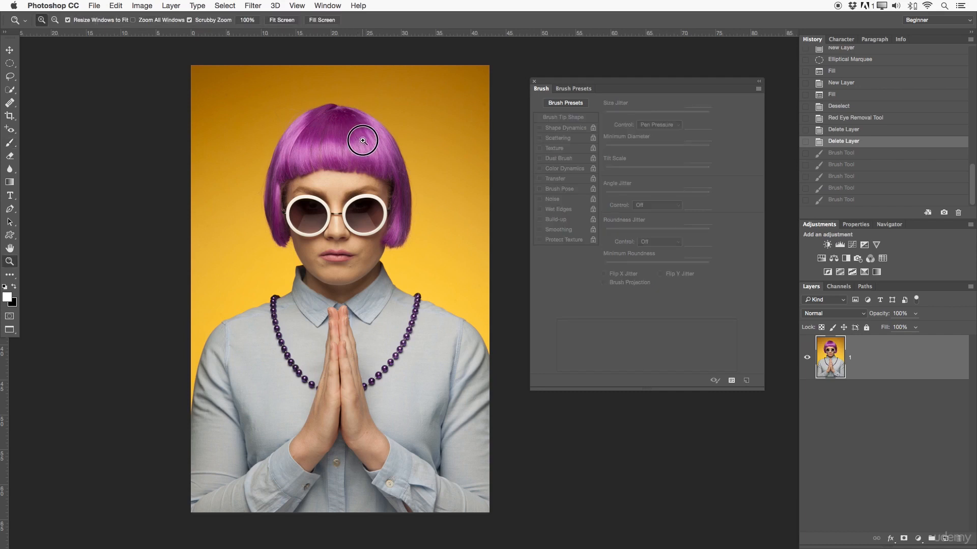
left_click_drag(356, 140, 367, 140)
left_click(589, 103)
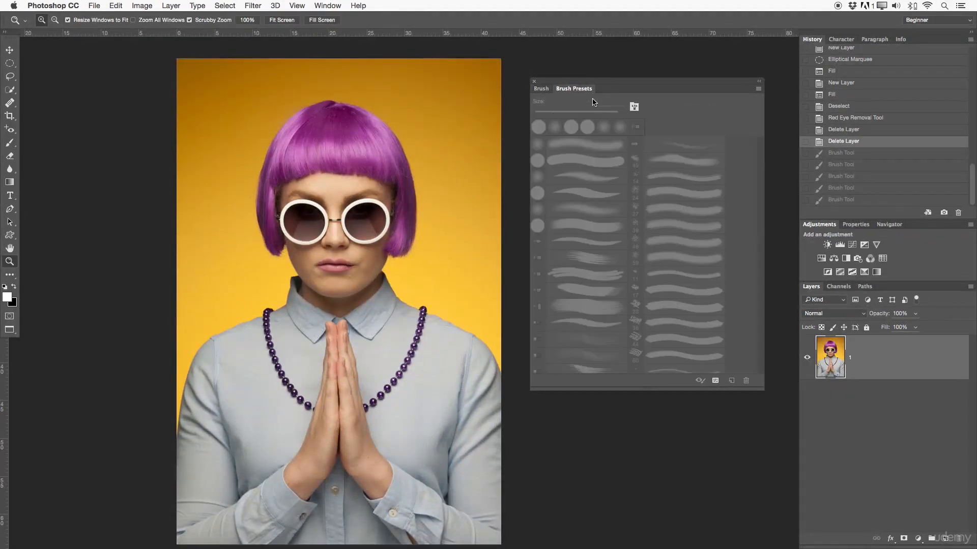
key("b")
left_click(554, 92)
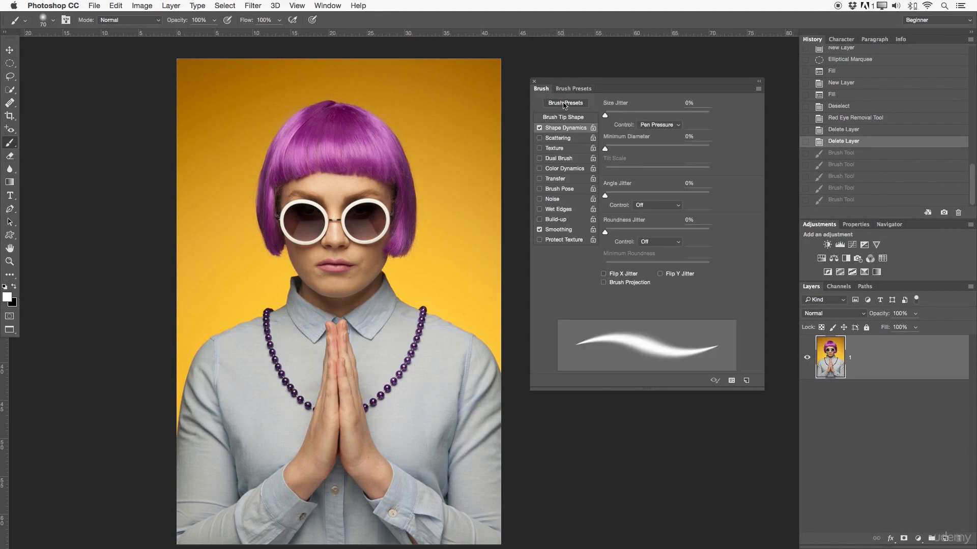
left_click(566, 91)
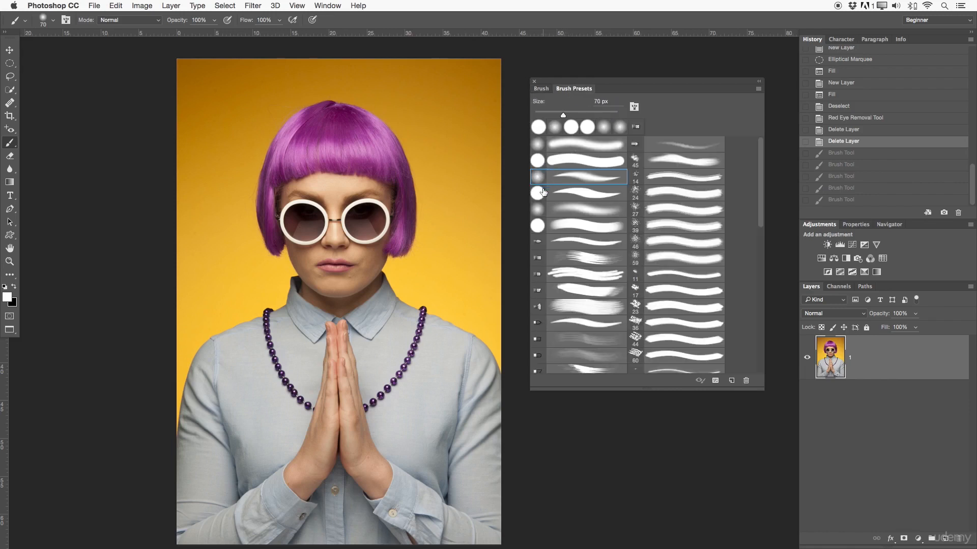
Test the hard round and the tapered soft round presets with white strokes over the portrait, undoing each stroke
left_click(569, 162)
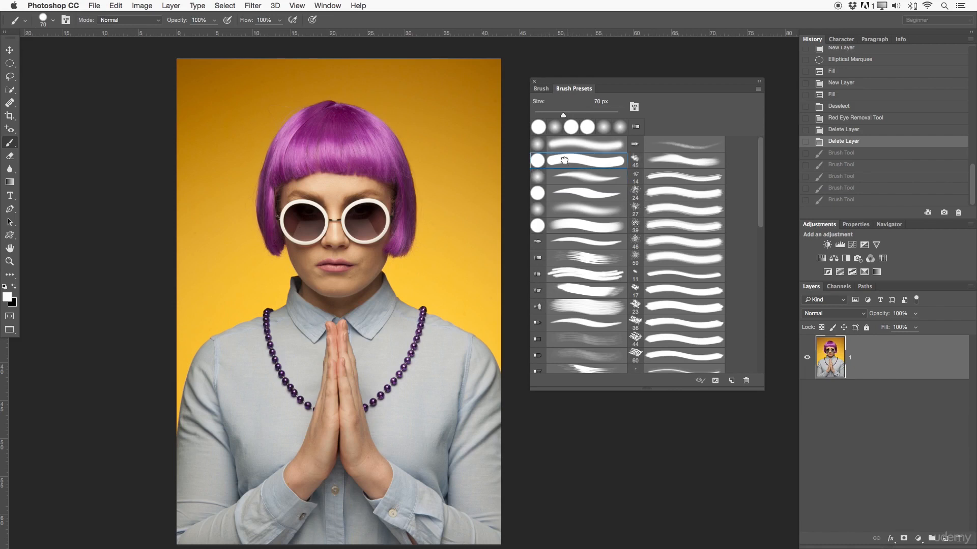
mouse_move(460, 120)
left_mouse_down()
mouse_move(321, 149)
mouse_move(378, 169)
mouse_move(343, 219)
mouse_move(278, 239)
left_mouse_up()
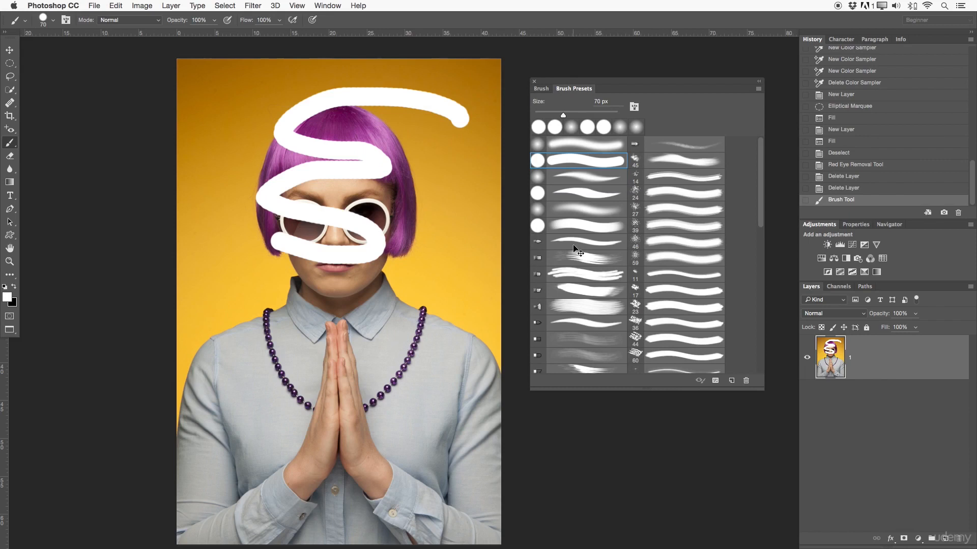
key("super+z")
left_click(585, 176)
mouse_move(445, 121)
left_mouse_down()
mouse_move(287, 99)
mouse_move(387, 181)
mouse_move(391, 245)
mouse_move(441, 299)
mouse_move(343, 476)
mouse_move(195, 330)
mouse_move(305, 229)
mouse_move(397, 184)
mouse_move(443, 221)
left_mouse_up()
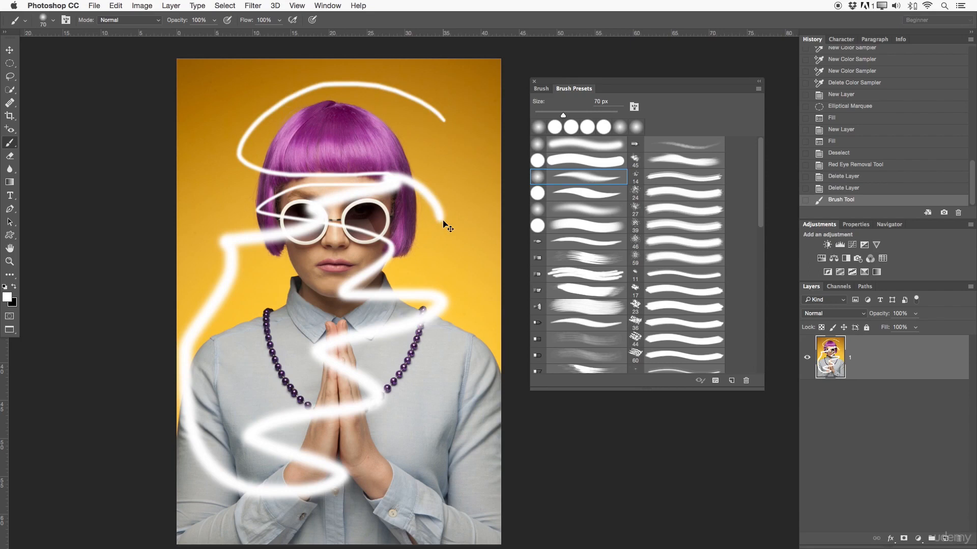
key("ctrl+z")
Test the soft fading-opacity preset and a bristle brush preset with white strokes over the portrait, undoing each stroke
left_click(585, 210)
mouse_move(415, 124)
left_mouse_down()
mouse_move(388, 245)
mouse_move(427, 234)
mouse_move(429, 340)
mouse_move(325, 290)
mouse_move(281, 306)
mouse_move(321, 252)
left_mouse_up()
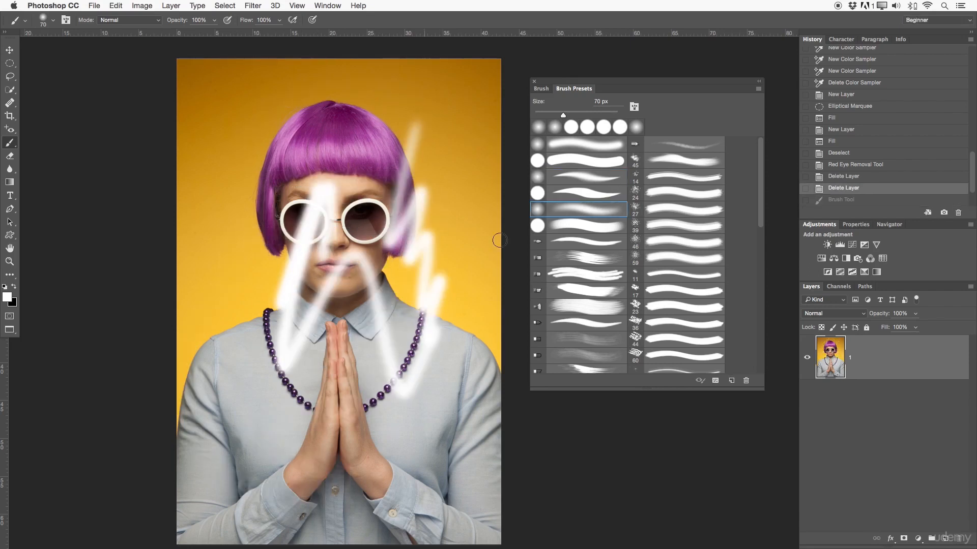
key("ctrl+z")
left_click(578, 258)
mouse_move(221, 77)
left_mouse_down()
mouse_move(234, 178)
mouse_move(403, 98)
mouse_move(229, 168)
mouse_move(501, 293)
mouse_move(257, 476)
mouse_move(539, 465)
mouse_move(396, 273)
mouse_move(366, 330)
left_mouse_up()
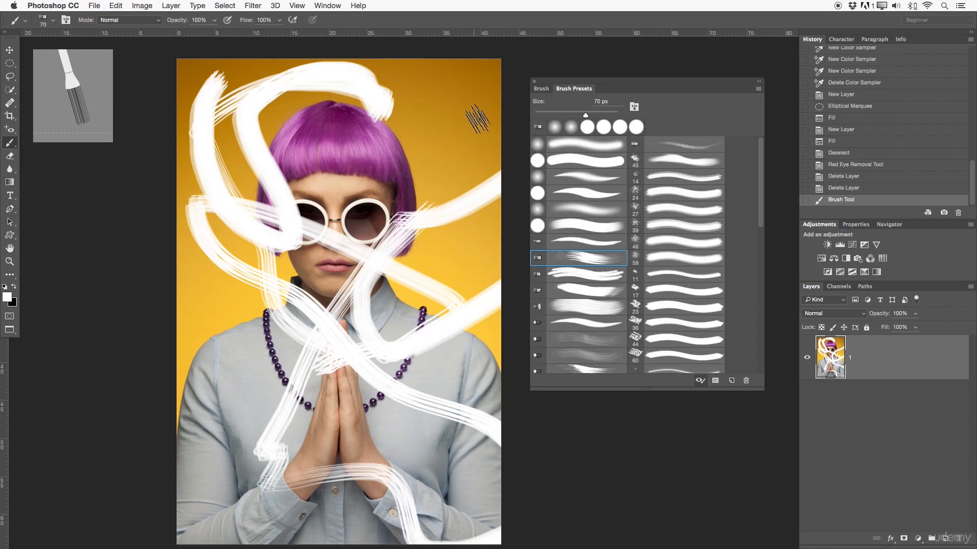
key("cmd+z")
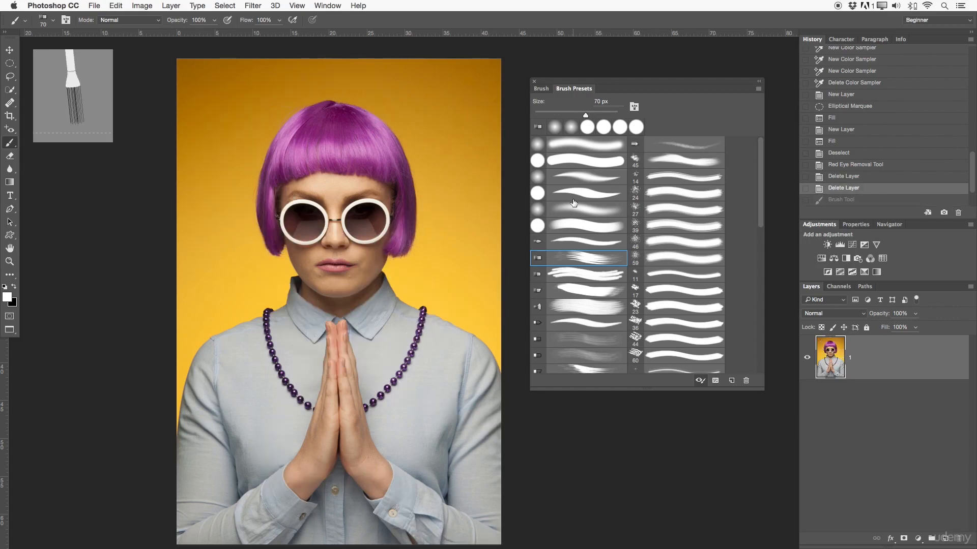
Return to the tapered soft round preset and raise its Shape Dynamics size jitter to 87%
left_click(556, 177)
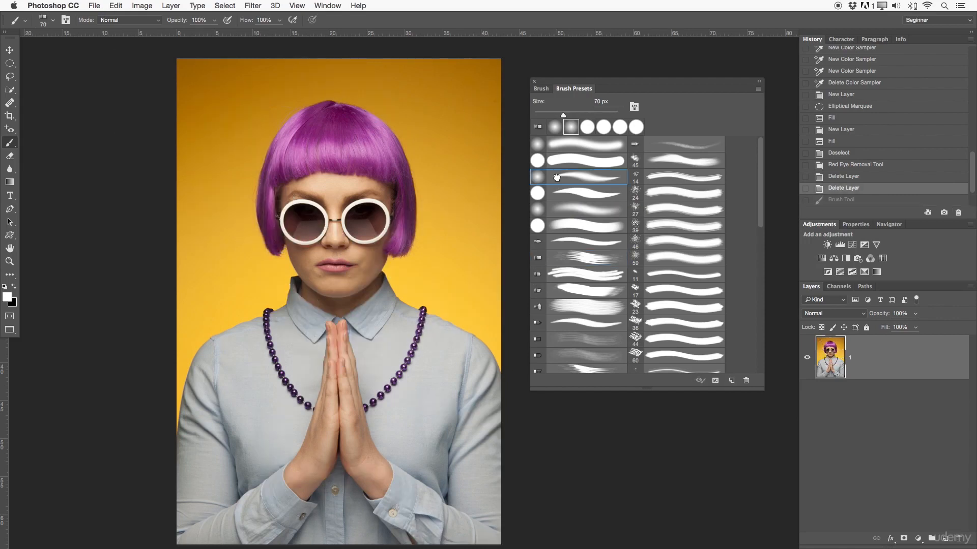
left_click(541, 90)
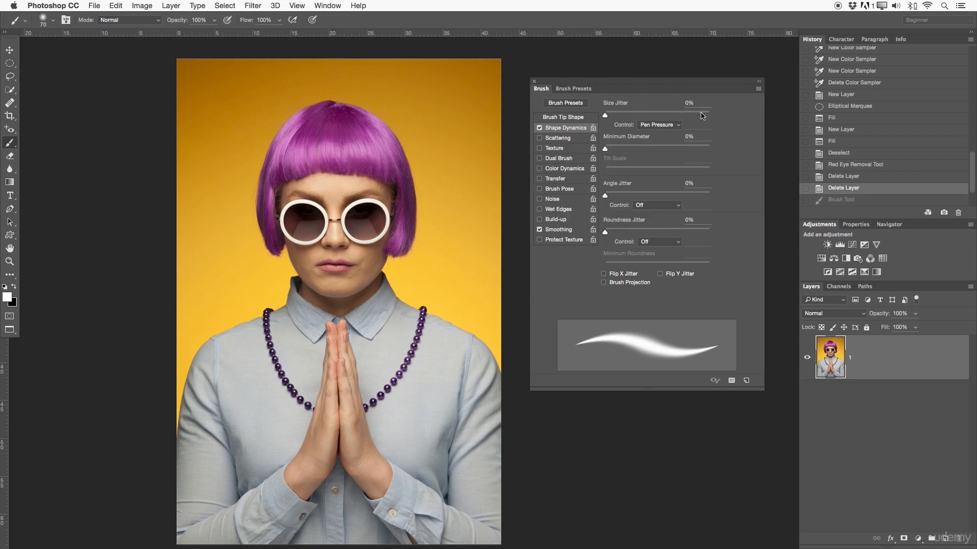
mouse_move(606, 115)
left_mouse_down()
mouse_move(635, 114)
mouse_move(590, 122)
left_mouse_up()
left_click_drag(606, 115, 696, 116)
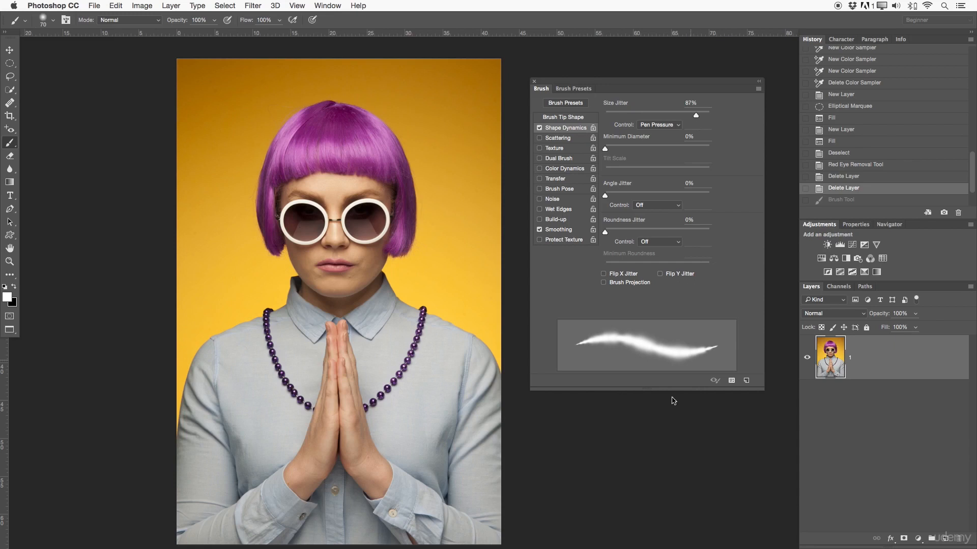
Choose the 70 px hard round preset and enable Shape Dynamics with a size jitter of 83%
left_click(558, 90)
left_click(560, 161)
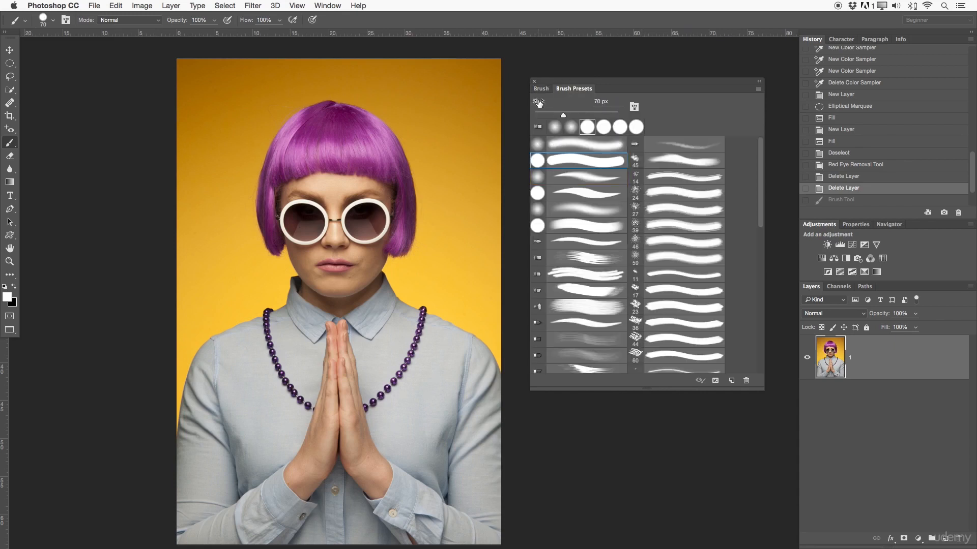
left_click(541, 89)
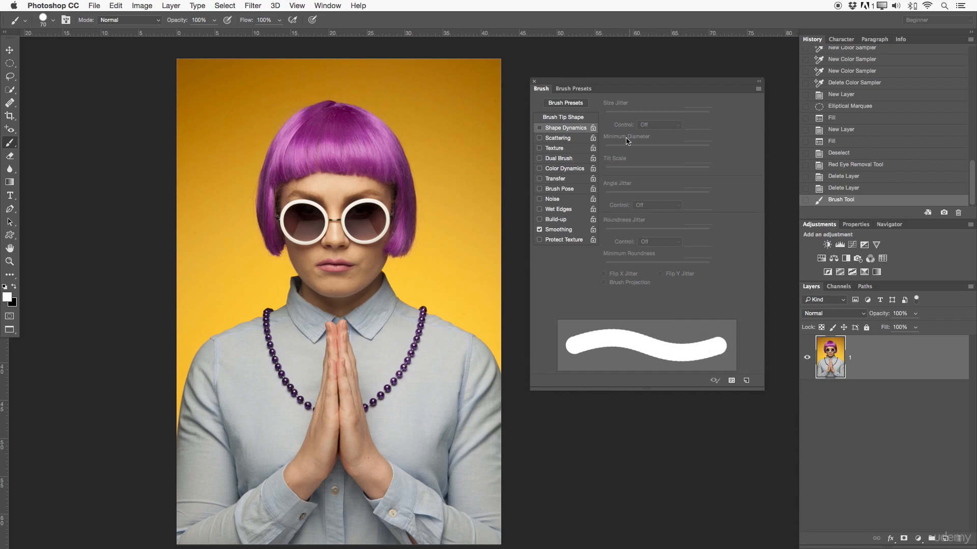
left_click(540, 128)
left_click_drag(606, 118, 693, 123)
Test the jittered brush on the photo, revert it through the history, and paint a white stroke over the hair on a new layer
mouse_move(473, 146)
left_mouse_down()
mouse_move(453, 134)
mouse_move(418, 152)
mouse_move(448, 180)
mouse_move(417, 202)
mouse_move(363, 110)
mouse_move(277, 91)
mouse_move(285, 161)
mouse_move(277, 195)
mouse_move(307, 265)
mouse_move(458, 275)
mouse_move(339, 341)
left_mouse_up()
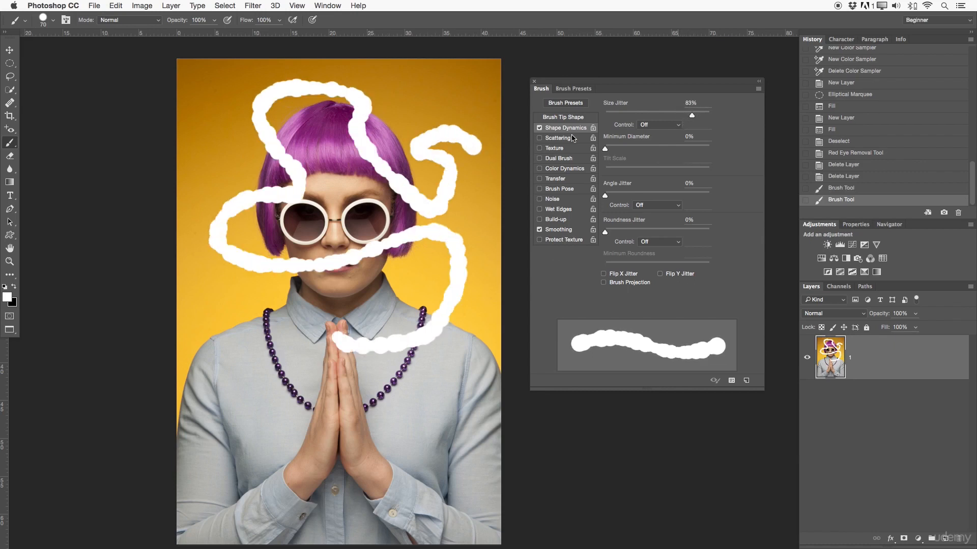
left_click(836, 177)
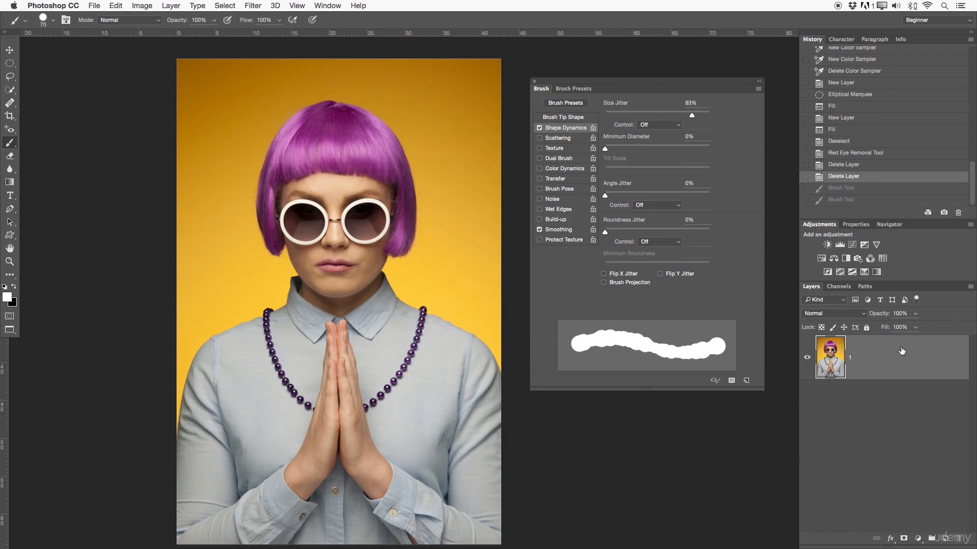
left_click(945, 539)
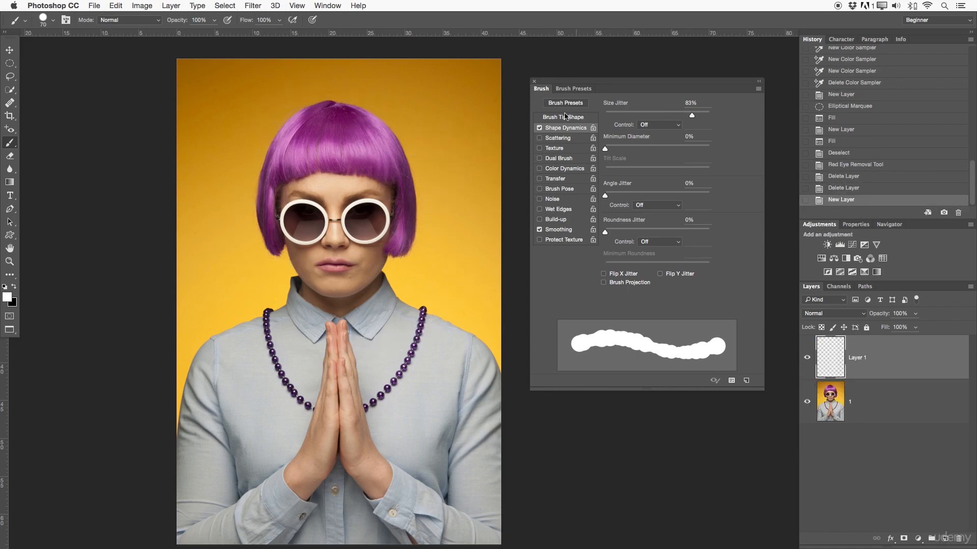
mouse_move(473, 92)
left_mouse_down()
mouse_move(413, 238)
mouse_move(369, 103)
mouse_move(314, 151)
mouse_move(312, 181)
mouse_move(254, 175)
left_mouse_up()
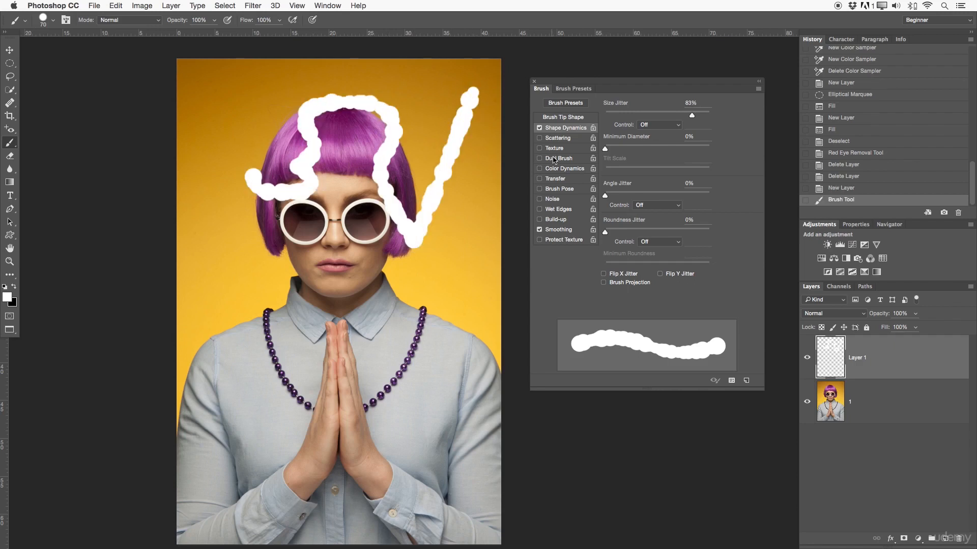
Reset the size jitter to 0%, enable Scattering at 665%, and paint scattered white dots across the portrait
left_click_drag(695, 118, 590, 117)
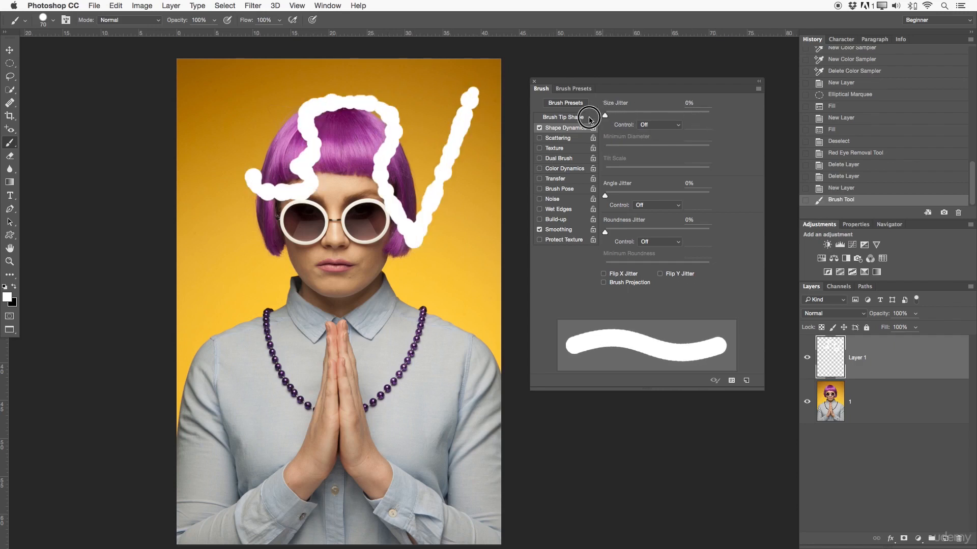
left_click_drag(605, 195, 519, 124)
left_click(556, 139)
left_click_drag(606, 116, 674, 117)
mouse_move(448, 137)
left_mouse_down()
mouse_move(372, 138)
mouse_move(315, 214)
mouse_move(452, 299)
mouse_move(322, 277)
mouse_move(284, 394)
mouse_move(421, 443)
mouse_move(426, 403)
left_mouse_up()
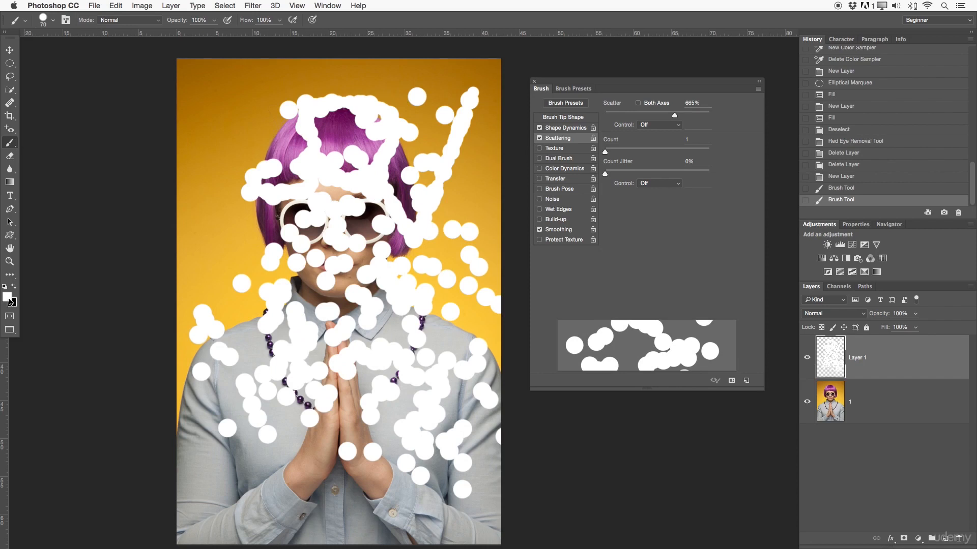
Sample purple from the hair, paint scattered dots in that colour over the figure, and turn Scattering off
left_click_drag(9, 130, 32, 130)
left_click(341, 127)
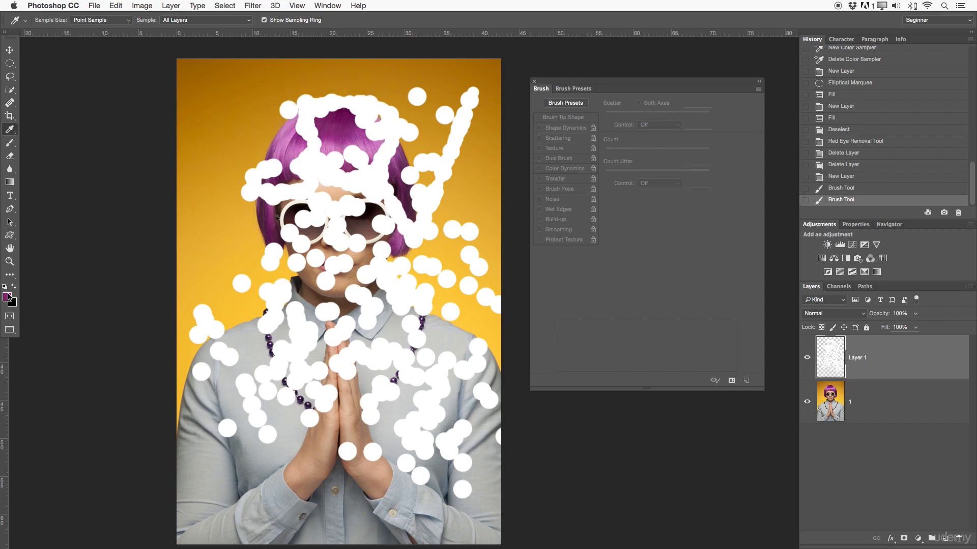
left_click(10, 142)
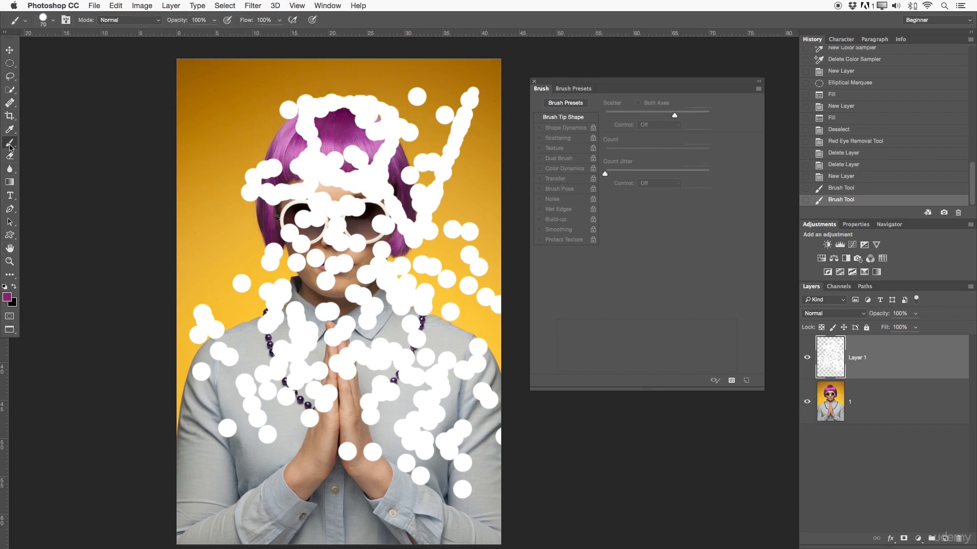
mouse_move(327, 166)
left_mouse_down()
mouse_move(344, 276)
mouse_move(392, 392)
mouse_move(324, 428)
left_mouse_up()
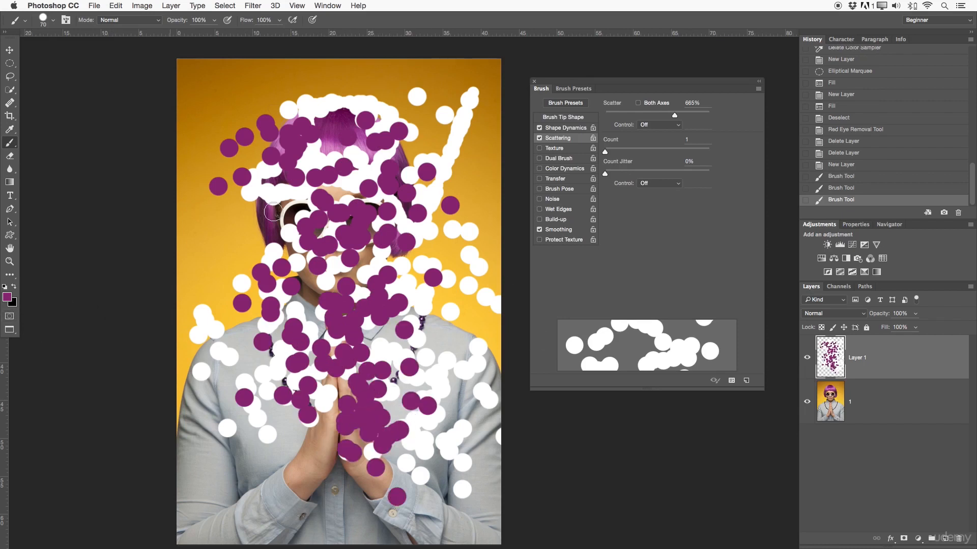
left_click(540, 138)
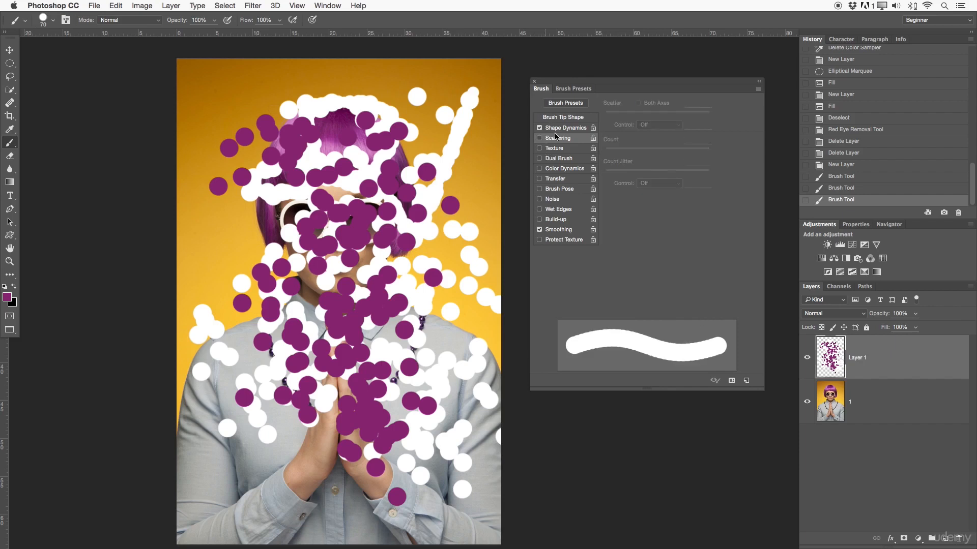
Look through the Texture, Build-up and Smoothing brush options and choose the 70 px soft round preset with the tapered stroke
left_click(543, 149)
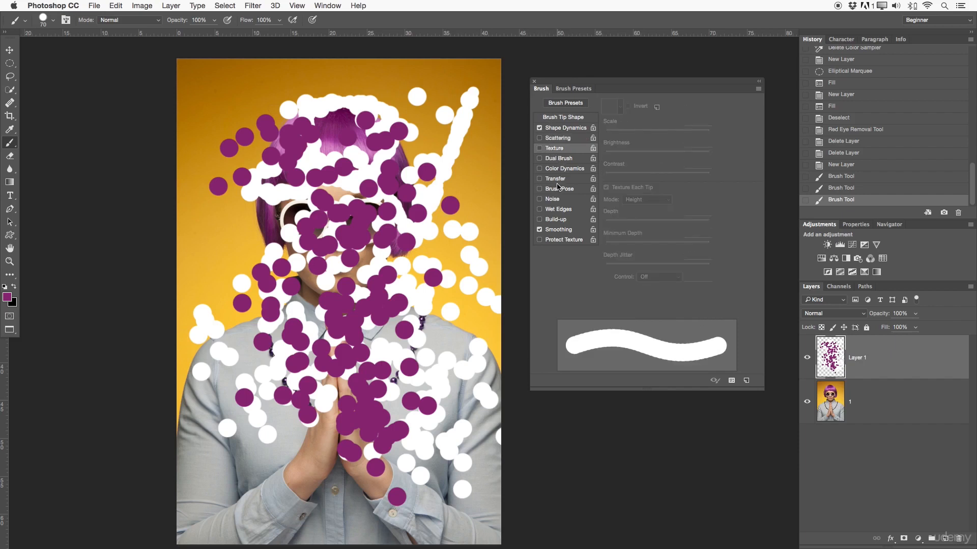
left_click(548, 221)
left_click(540, 220)
left_click(554, 231)
left_click(547, 177)
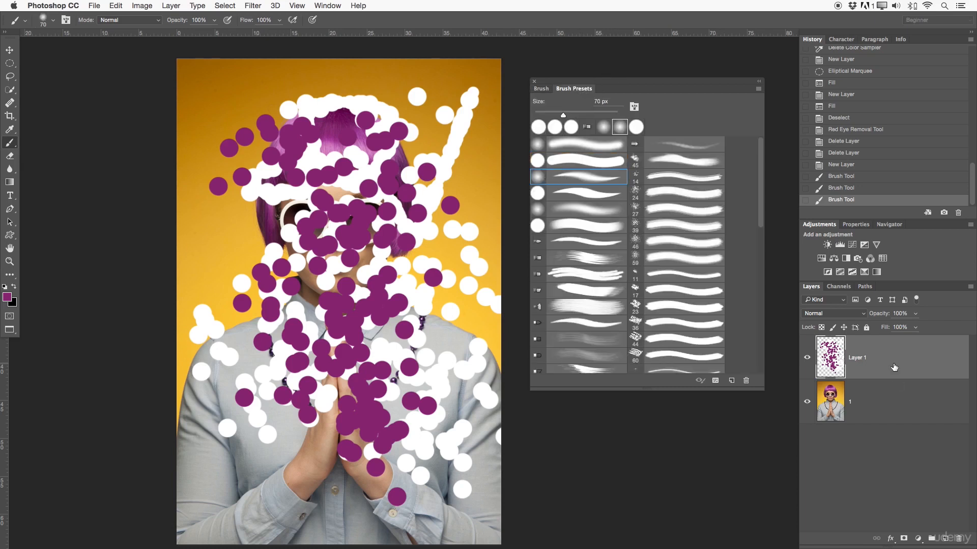
Delete Layer 1 with the painted dots and close the brush settings
key("Delete")
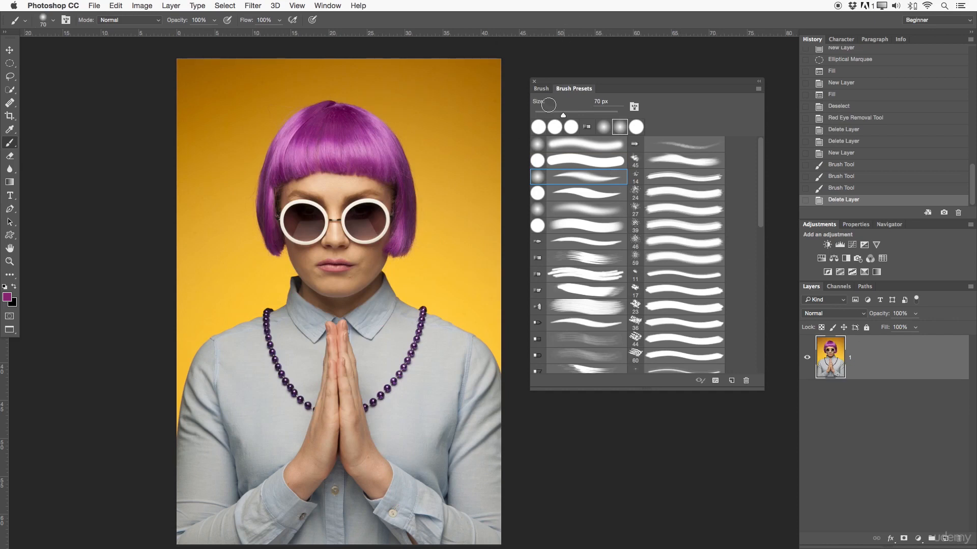
left_click(534, 82)
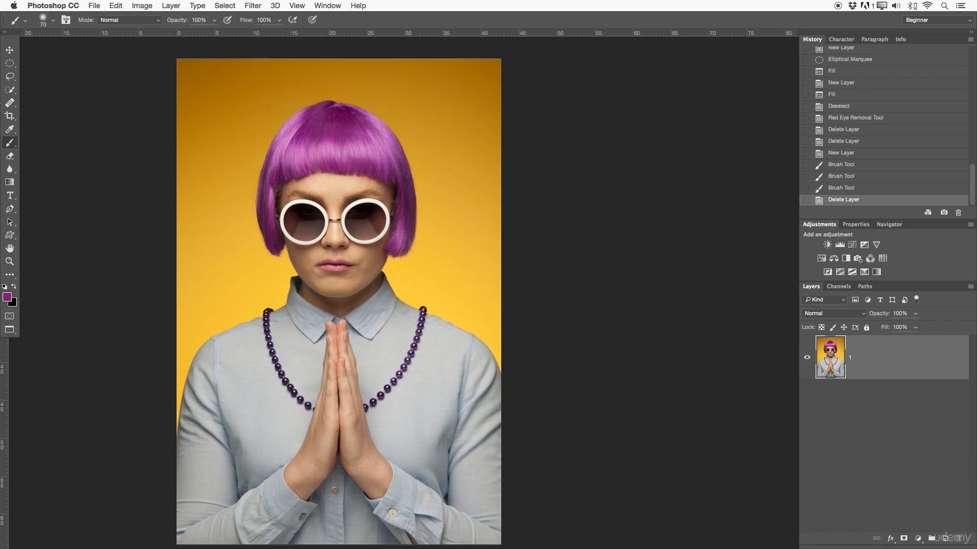
Switch to the Magnetic Lasso Tool for making a selection on the photo
left_click(10, 90)
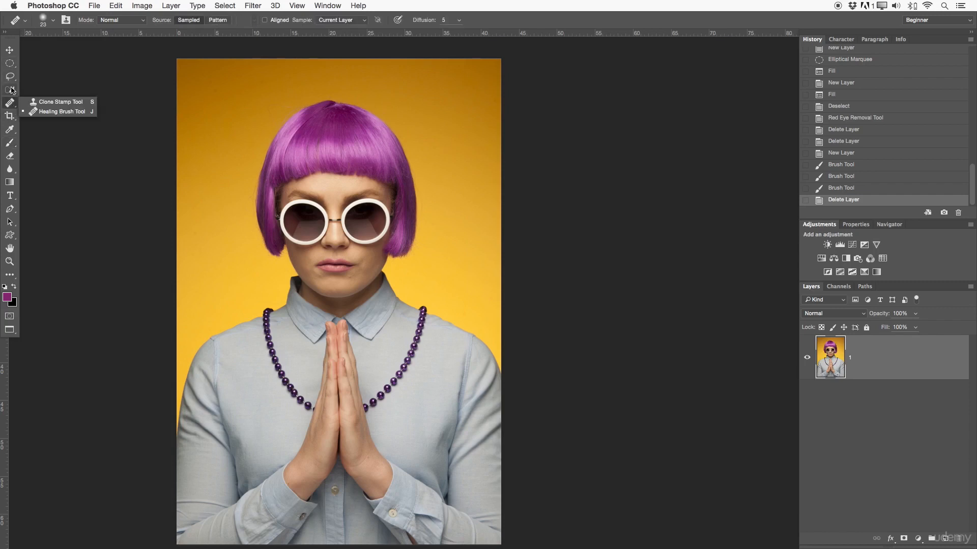
left_click(11, 116)
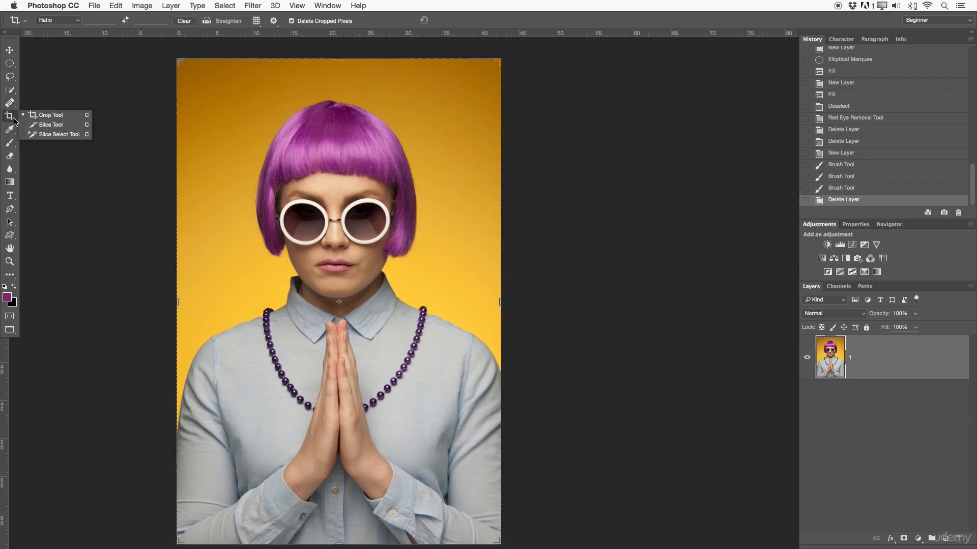
left_click(9, 76)
left_click(37, 94)
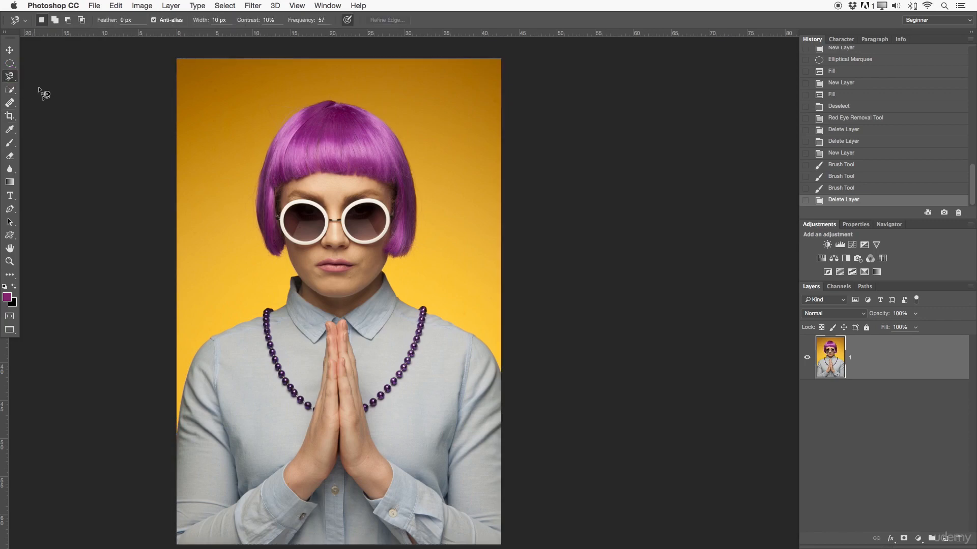
Trace the inner edge of the sunglasses' right-hand lens with the Magnetic Lasso Tool to select the lens
key("z")
left_click_drag(369, 212, 442, 204)
key("p")
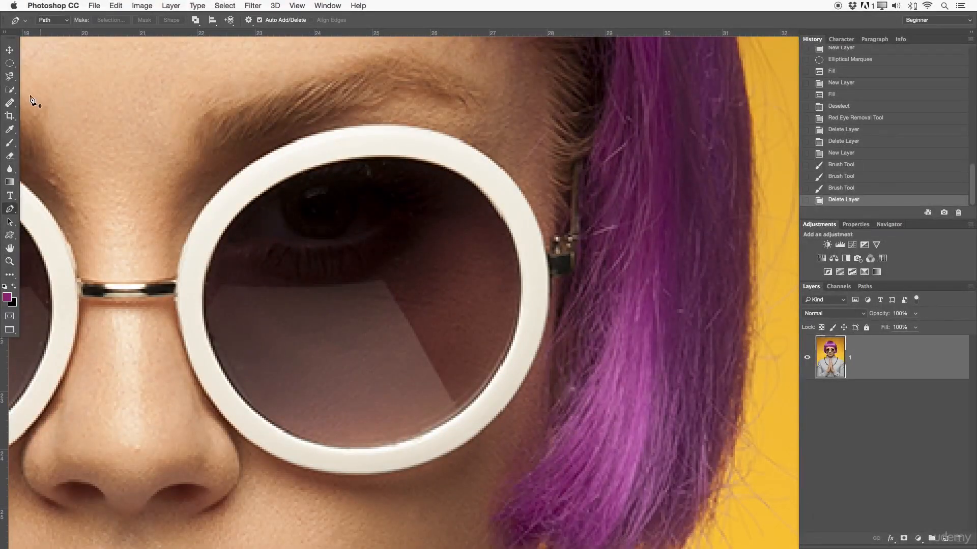
left_click(9, 90)
left_click(39, 99)
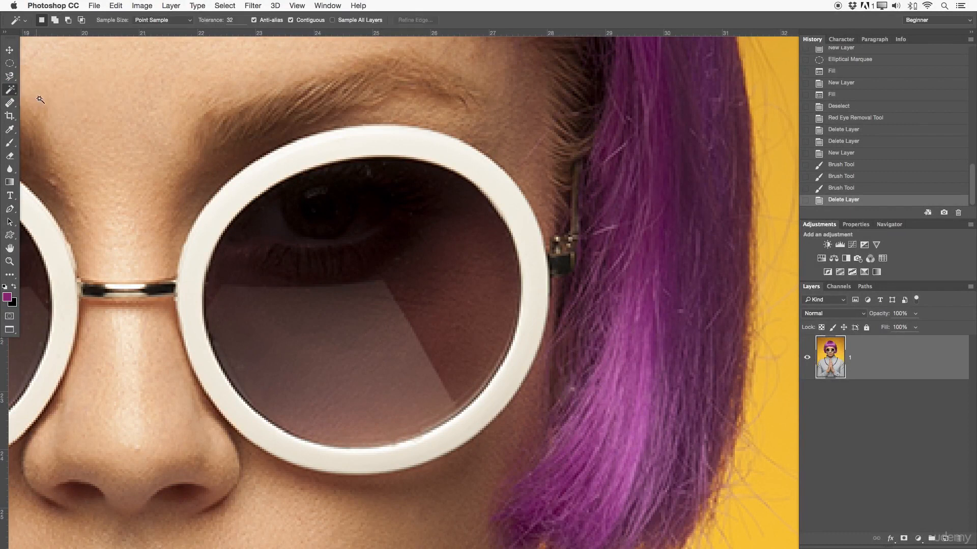
left_click(10, 76)
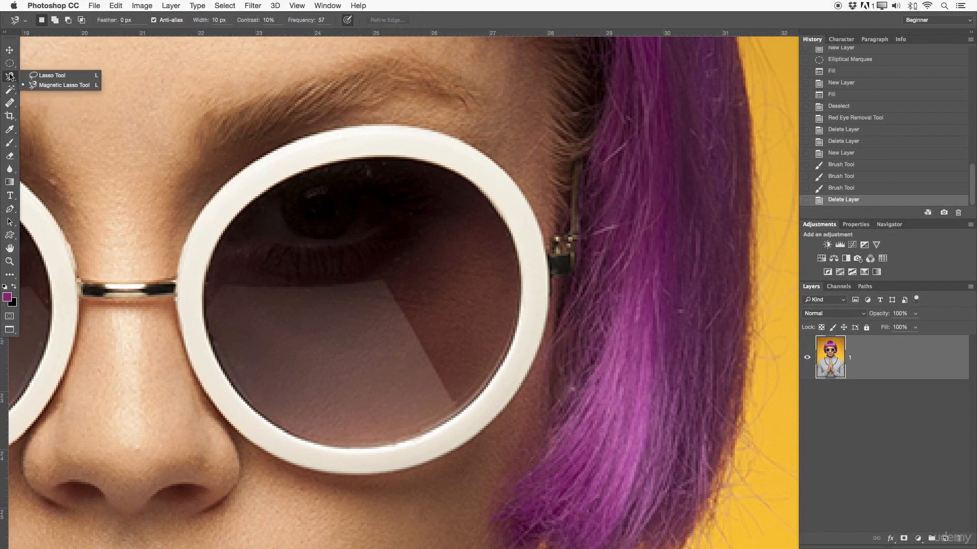
left_click(32, 85)
left_click(345, 160)
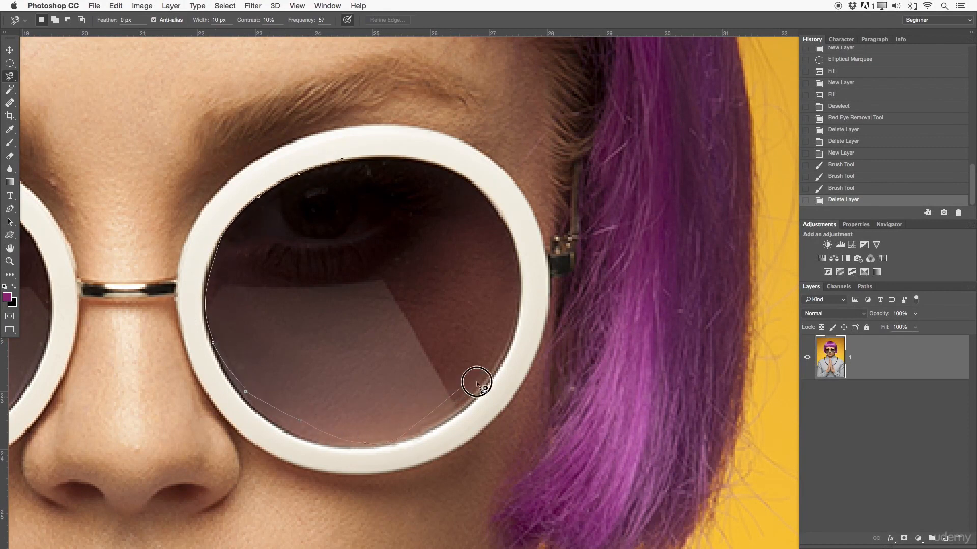
left_click(345, 160)
Brush purple both outside and inside the selected lens, and revert the lens painting through the history
key("z")
left_click_drag(377, 309, 471, 242)
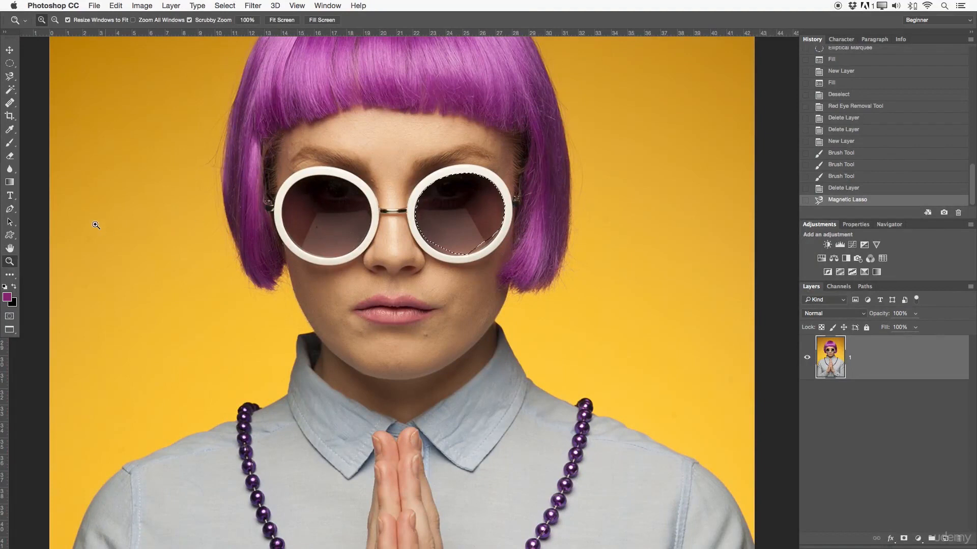
left_click(9, 146)
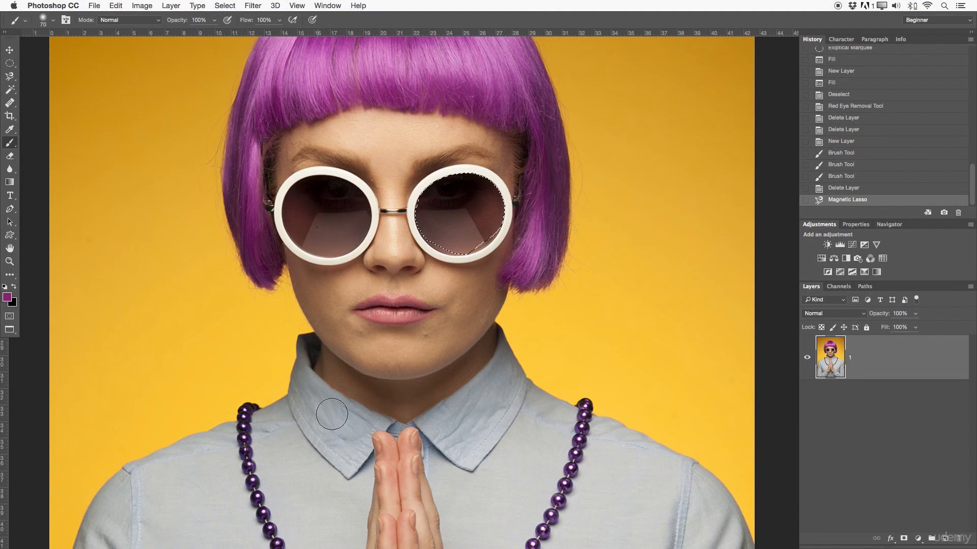
left_click_drag(563, 381, 706, 421)
scroll(624, 283, "up", 4)
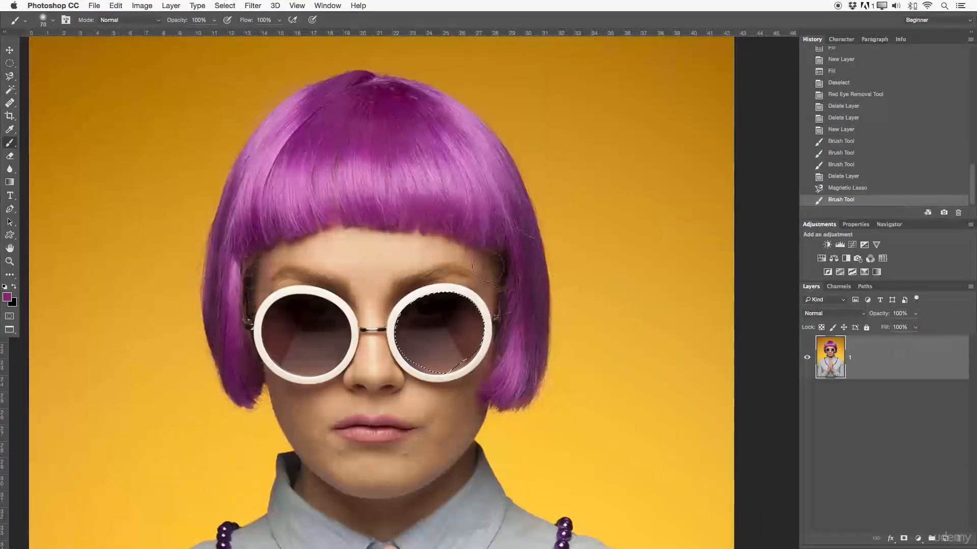
left_click_drag(407, 320, 569, 244)
left_click(435, 293)
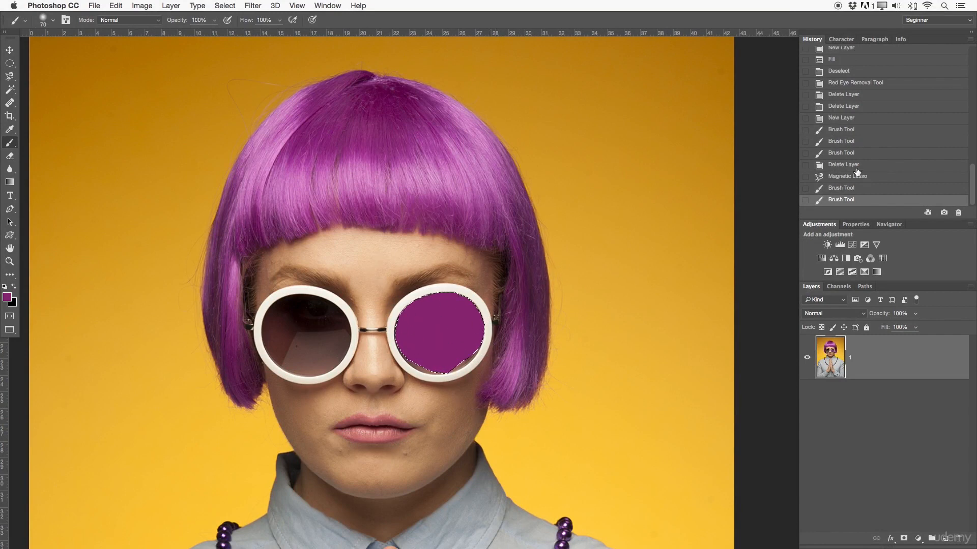
left_click(851, 190)
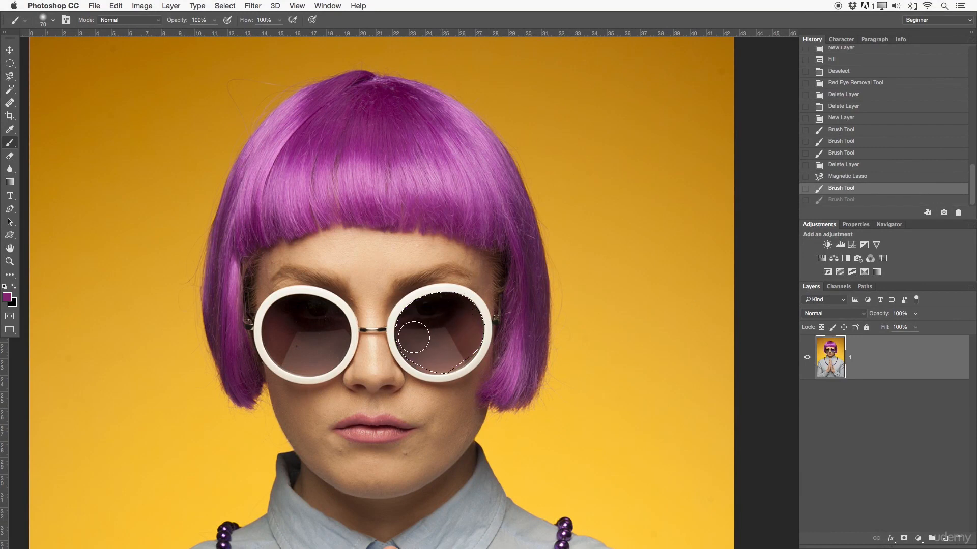
Invert the lens selection with Select Inverse, using the Rectangular Marquee Tool
left_click(9, 63)
left_click(56, 60)
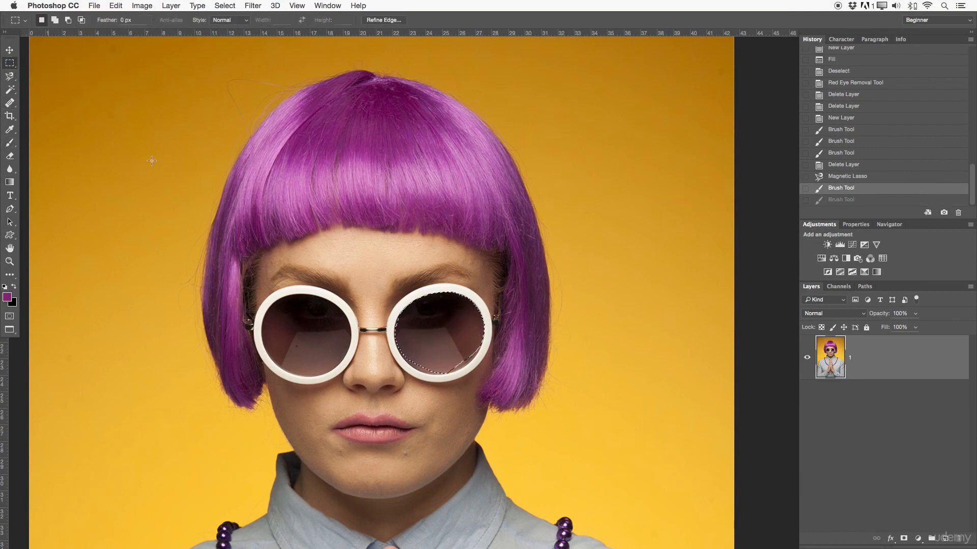
right_click(444, 328)
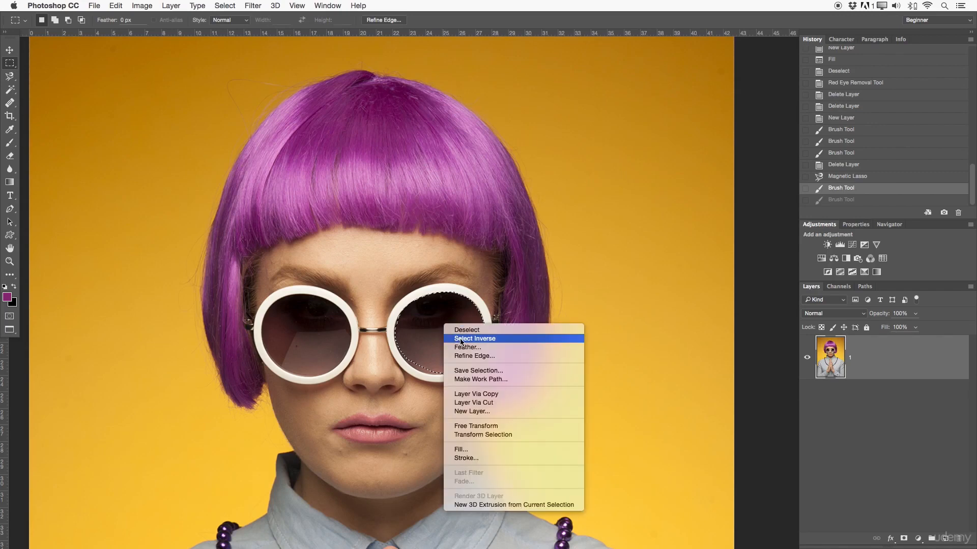
left_click(460, 339)
Paint broad purple strokes across the hair, face and background around the protected lens, and undo them
key("z")
left_click_drag(458, 321, 464, 246)
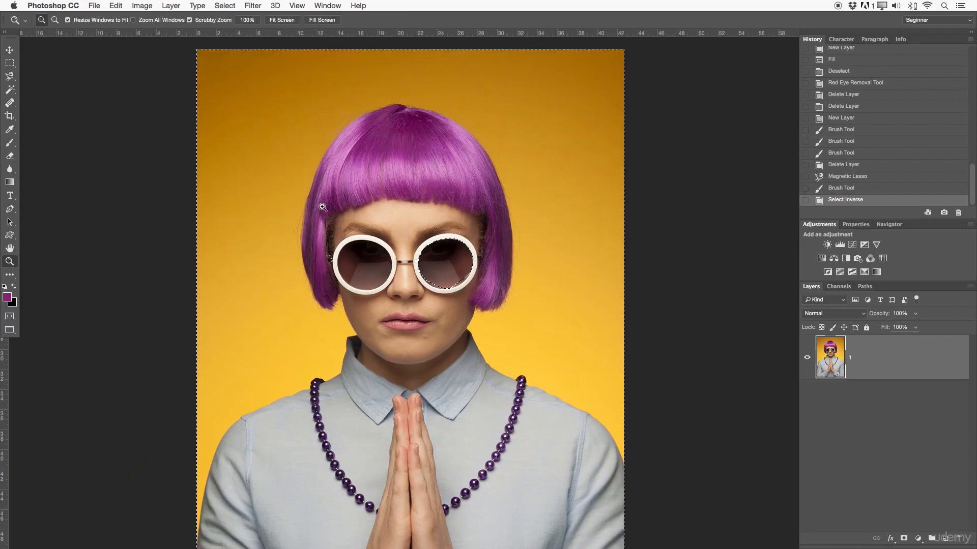
left_click(13, 145)
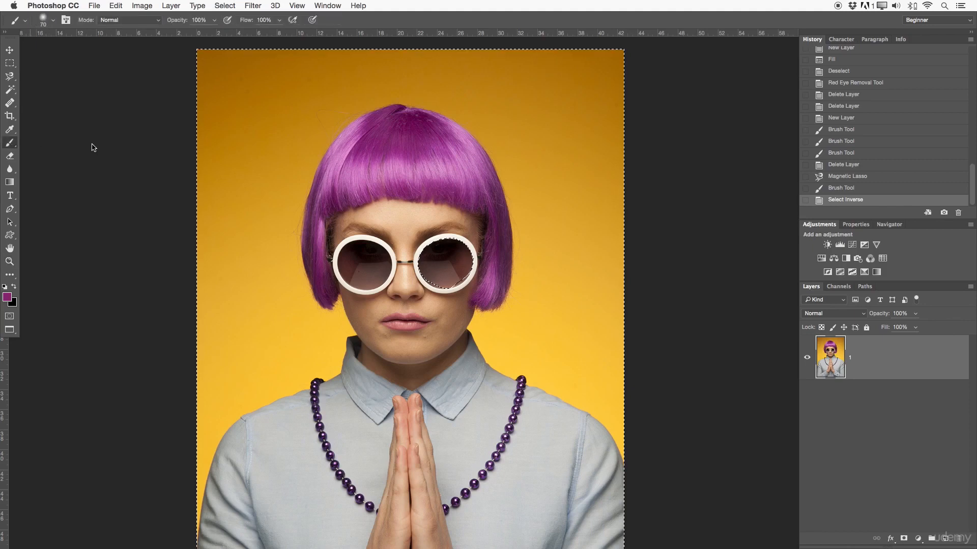
mouse_move(266, 109)
left_mouse_down()
mouse_move(272, 229)
mouse_move(452, 146)
mouse_move(523, 143)
mouse_move(386, 300)
mouse_move(563, 173)
mouse_move(370, 353)
mouse_move(285, 368)
mouse_move(303, 332)
mouse_move(353, 326)
mouse_move(488, 242)
mouse_move(435, 303)
left_mouse_up()
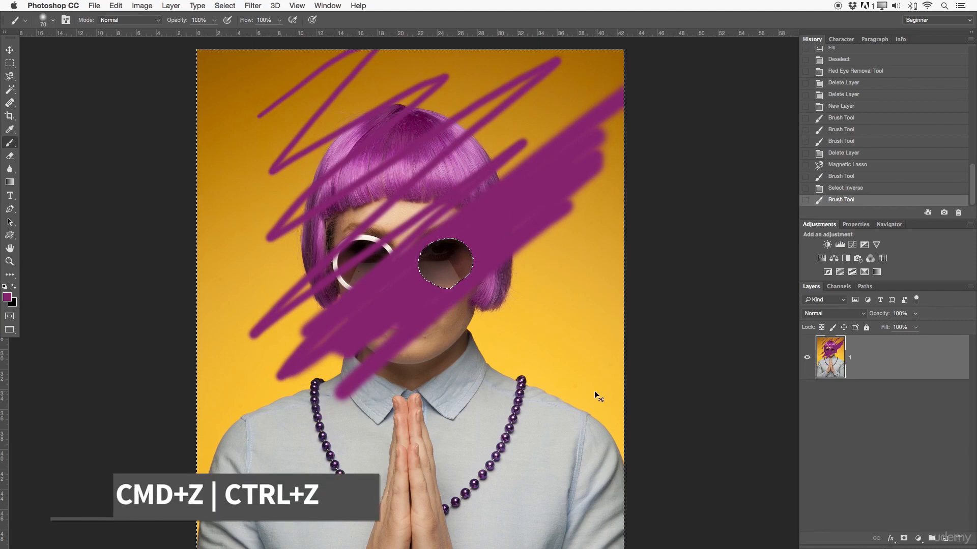
key("cmd+z")
Deselect the inverted selection on the portrait
key("z")
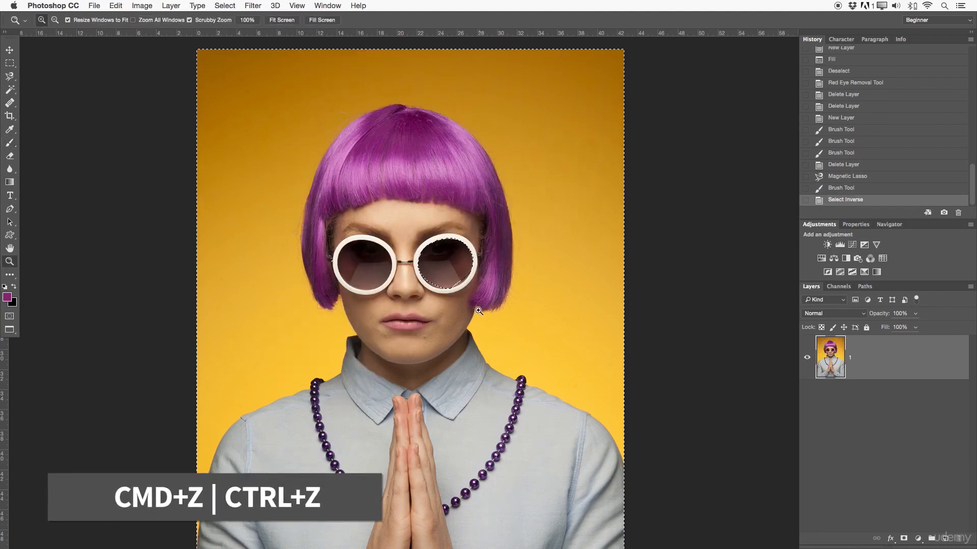
left_click(510, 305)
key("cmd+d")
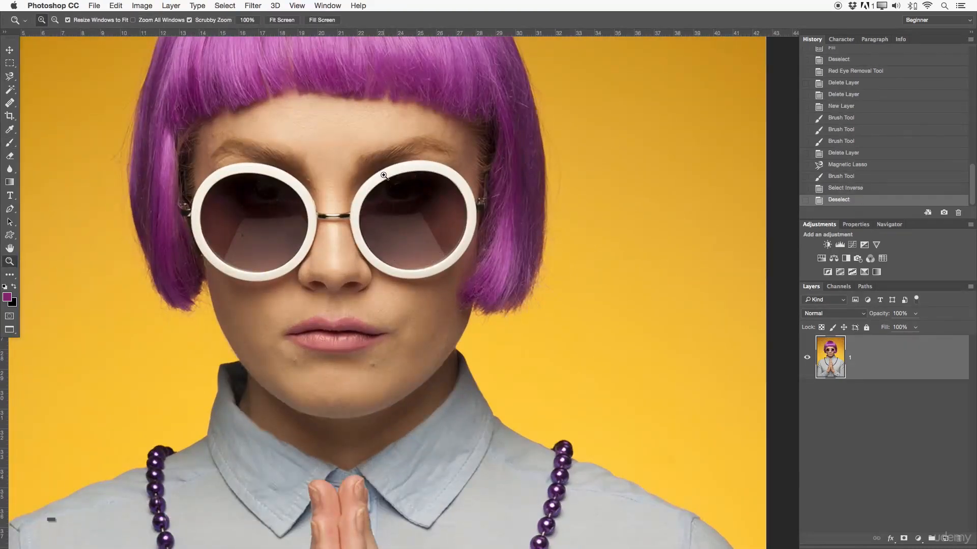
Duplicate layer 1 and add a layer mask to the copy
key("cmd+0")
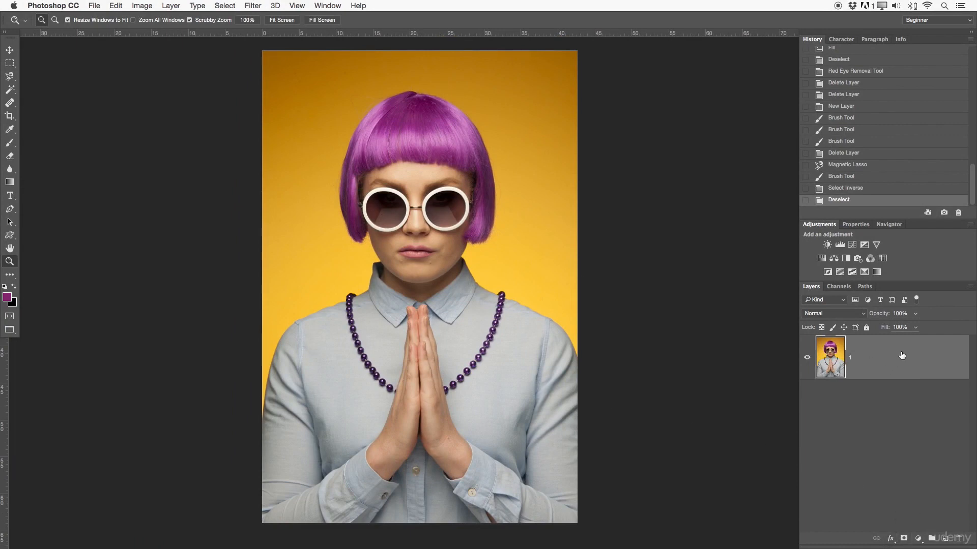
left_click_drag(833, 352, 945, 538)
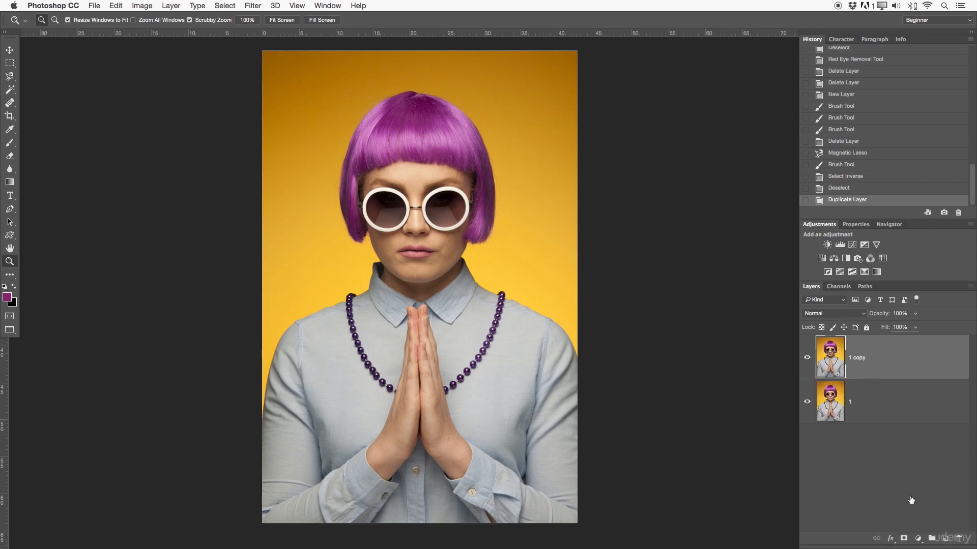
left_click(904, 539)
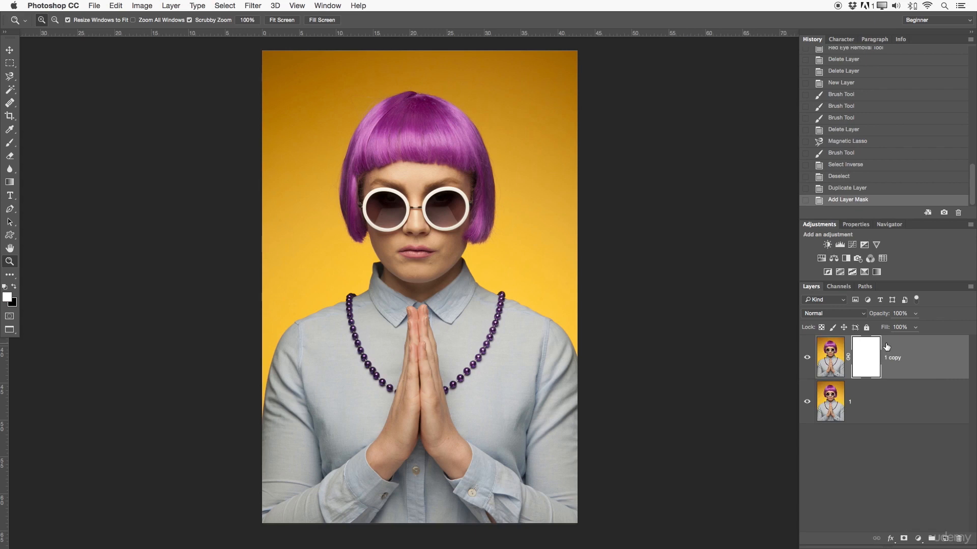
Draw a circular selection with the Elliptical Marquee Tool and align it with the sunglasses' right-hand lens
left_click_drag(450, 210, 550, 308)
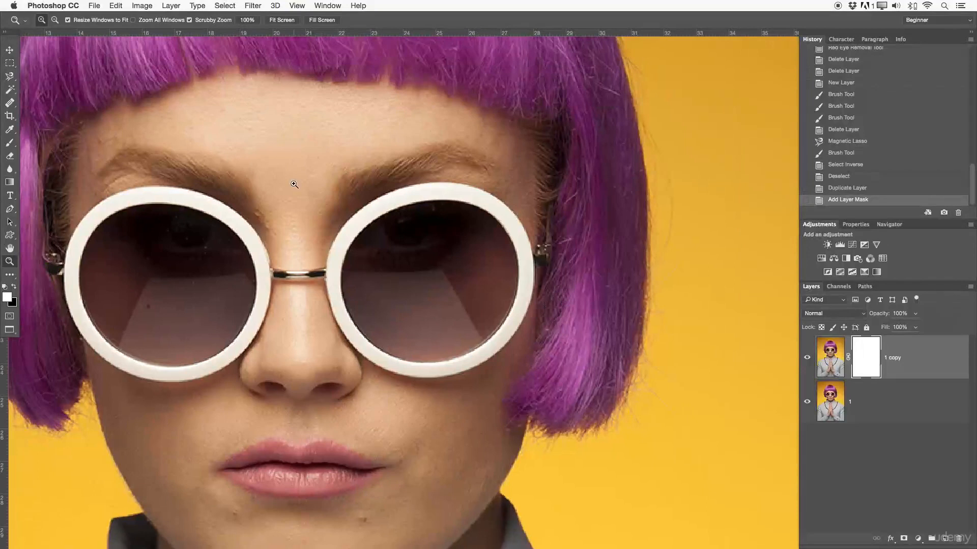
left_click_drag(10, 63, 54, 60)
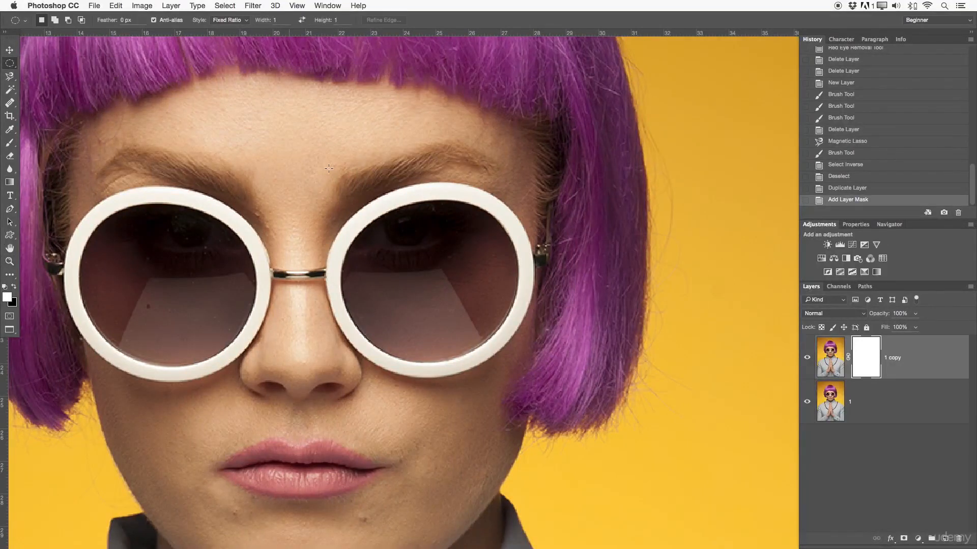
left_click_drag(347, 218, 535, 404)
left_click_drag(512, 336, 495, 309)
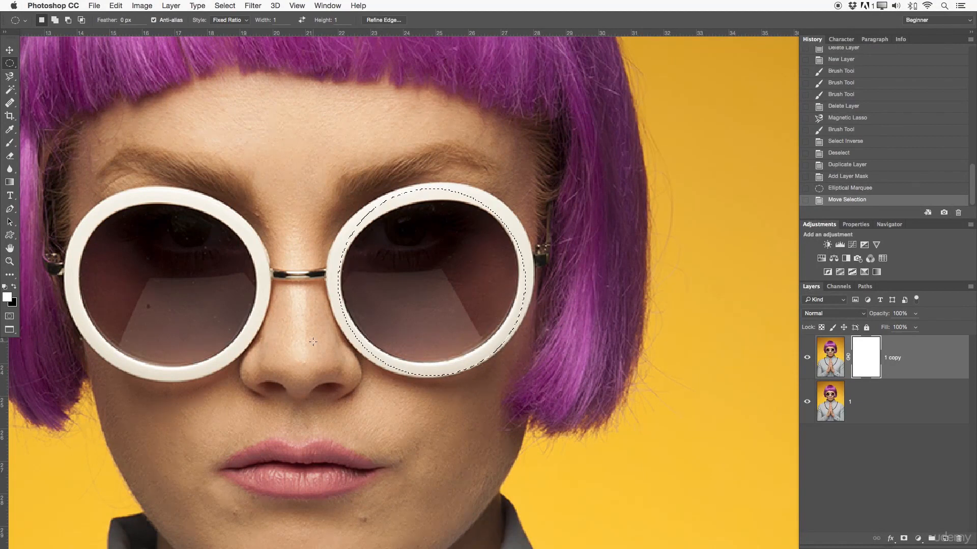
Take up the Brush Tool with the 70 px soft round preset and check its Shape Dynamics settings
key("z")
left_click(366, 220, "alt")
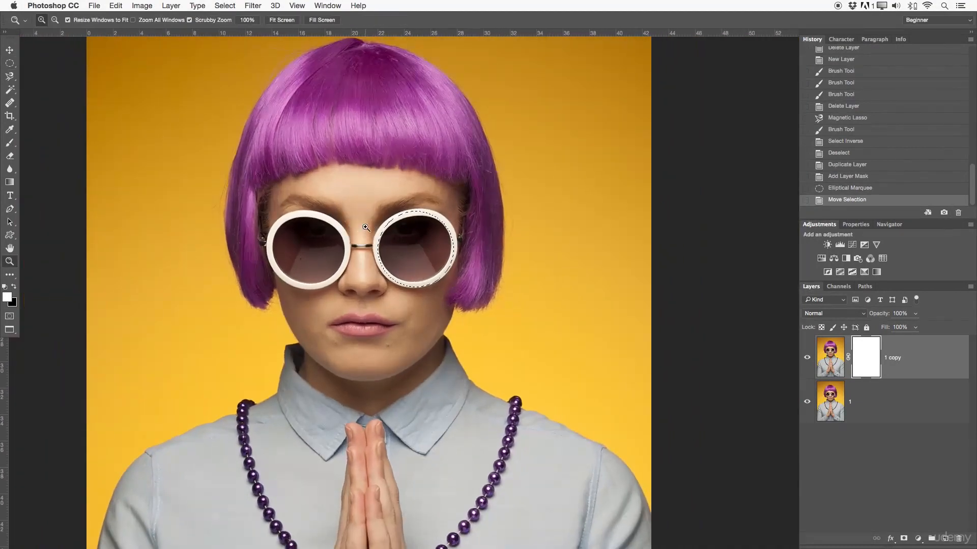
key("b")
left_click(43, 20)
left_click(65, 20)
left_click(65, 20)
left_click(573, 90)
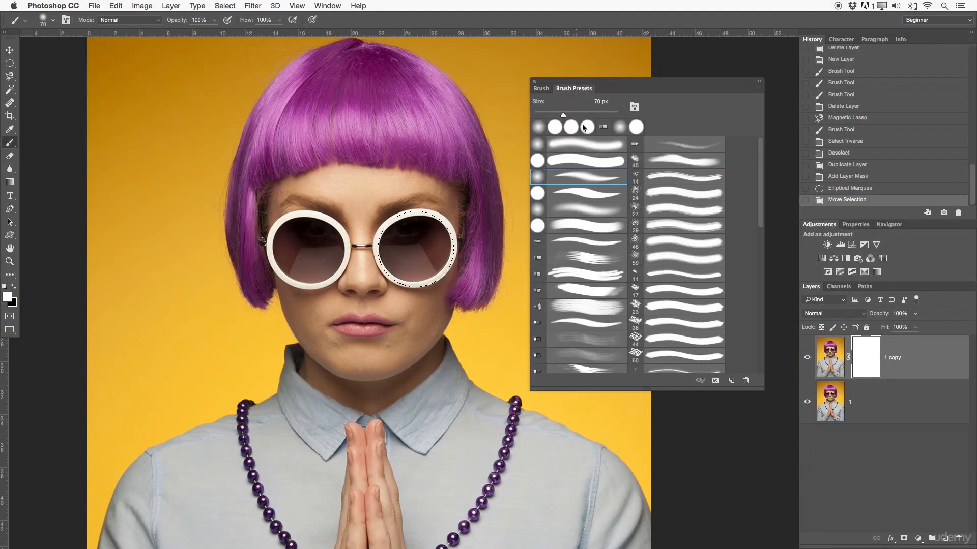
left_click(567, 171)
left_click(542, 89)
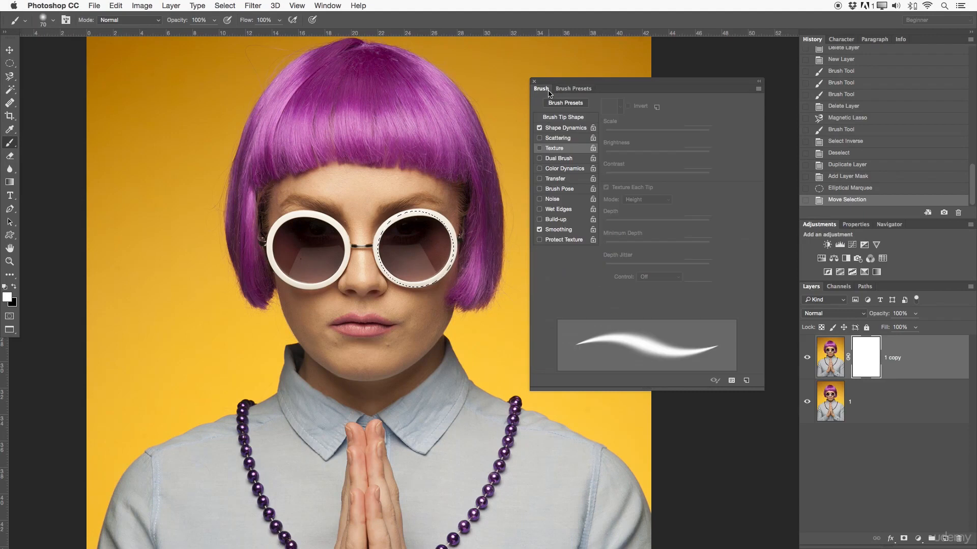
left_click(560, 130)
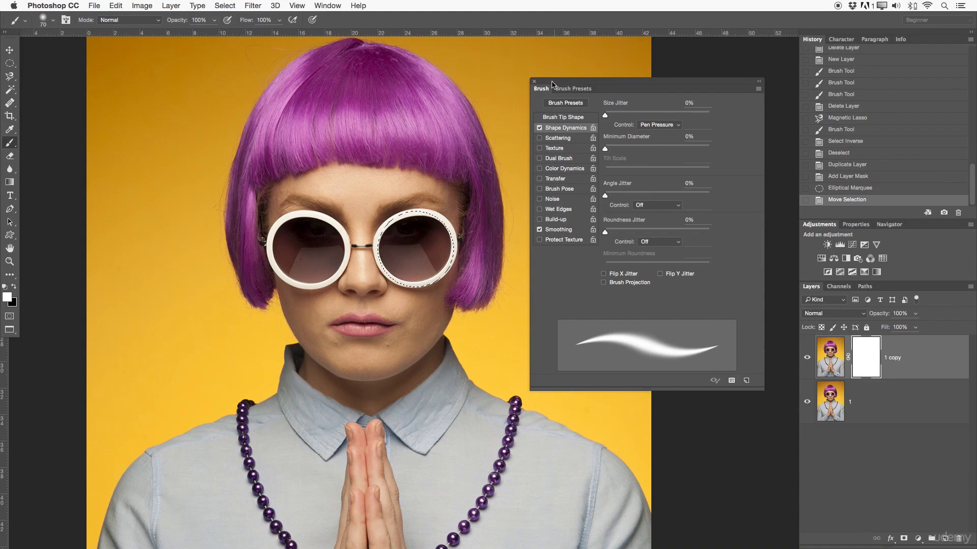
left_click(534, 82)
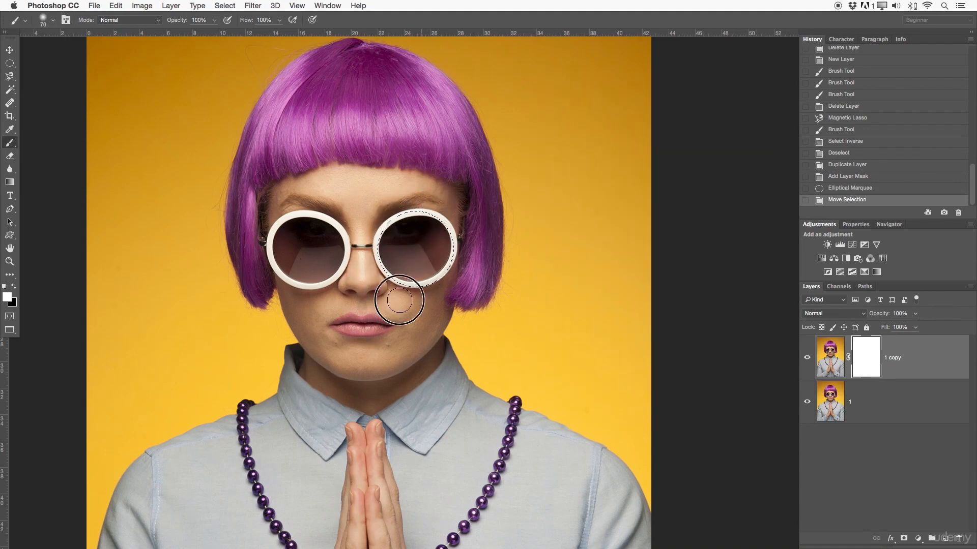
Hide layer 1 and paint black on the copy's layer mask inside the circular selection to mask out the lens
left_click(416, 221)
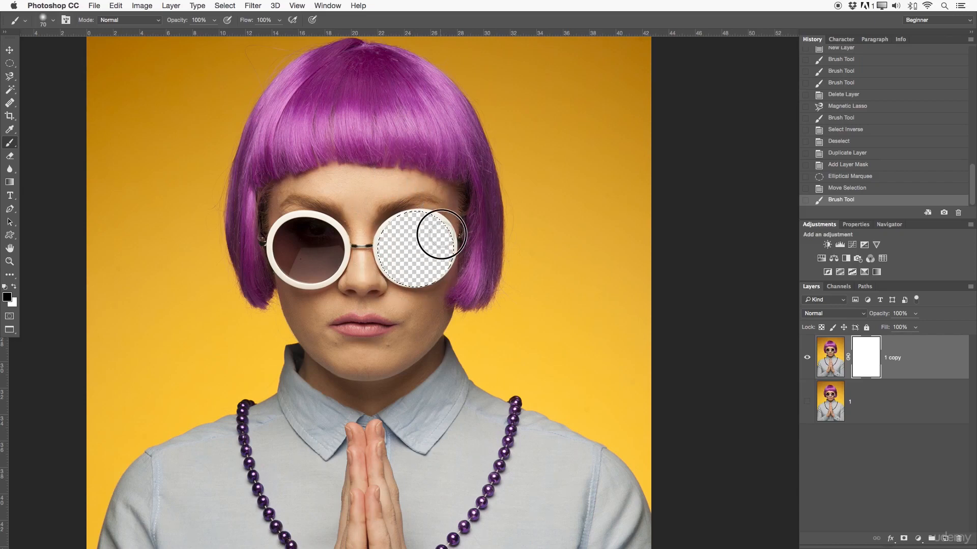
Finish painting black over the lens on the copy's layer mask, and reselect that mask after selecting layer 1
left_click(394, 205)
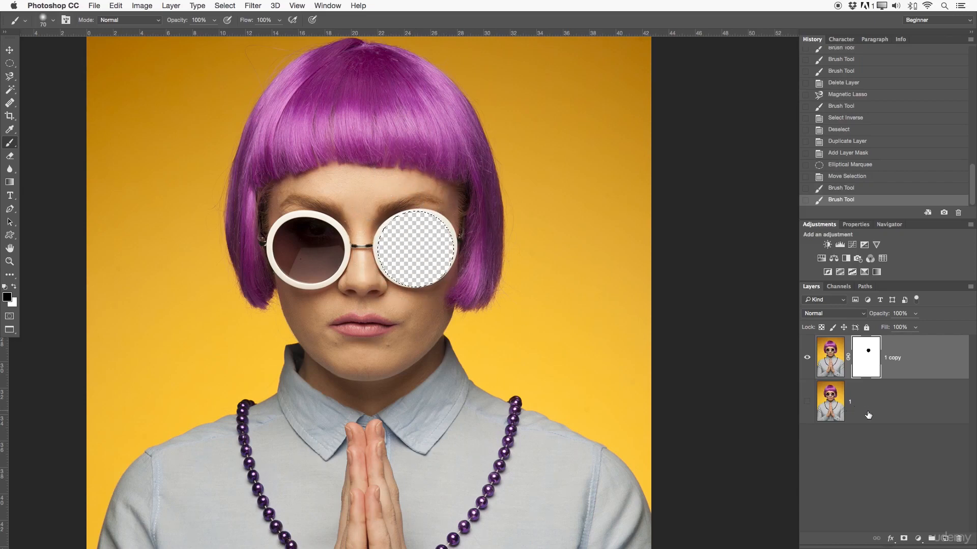
left_click(872, 506)
left_click(829, 405)
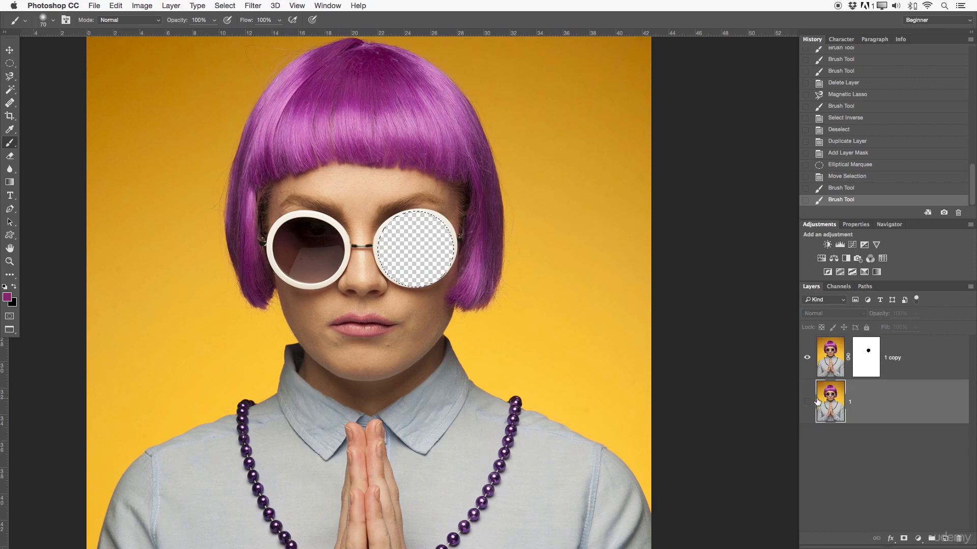
left_click(865, 360)
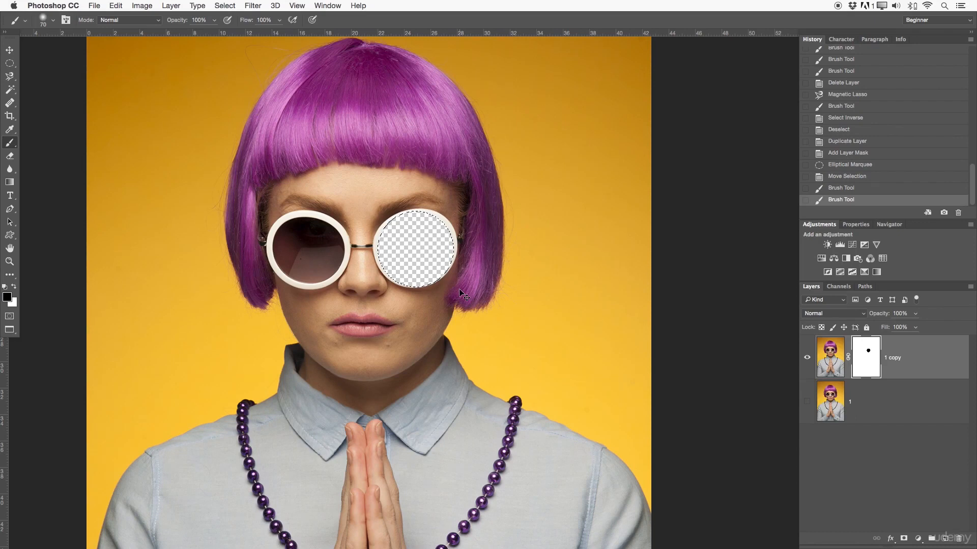
Clear the circular selection and paint black on the mask with a soft brush over the nose side and lower edge of the frame
key("super+d")
key("z")
left_click_drag(407, 246, 456, 242)
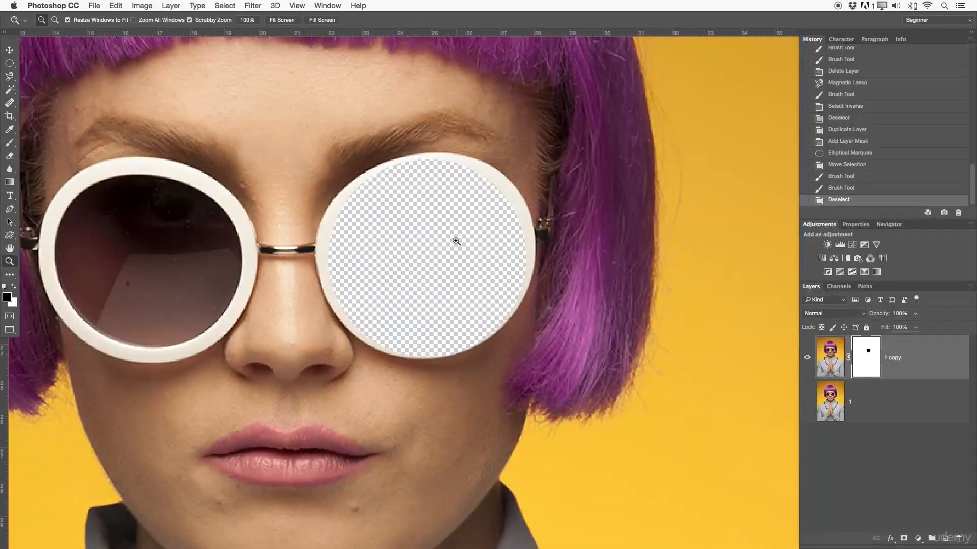
key("b")
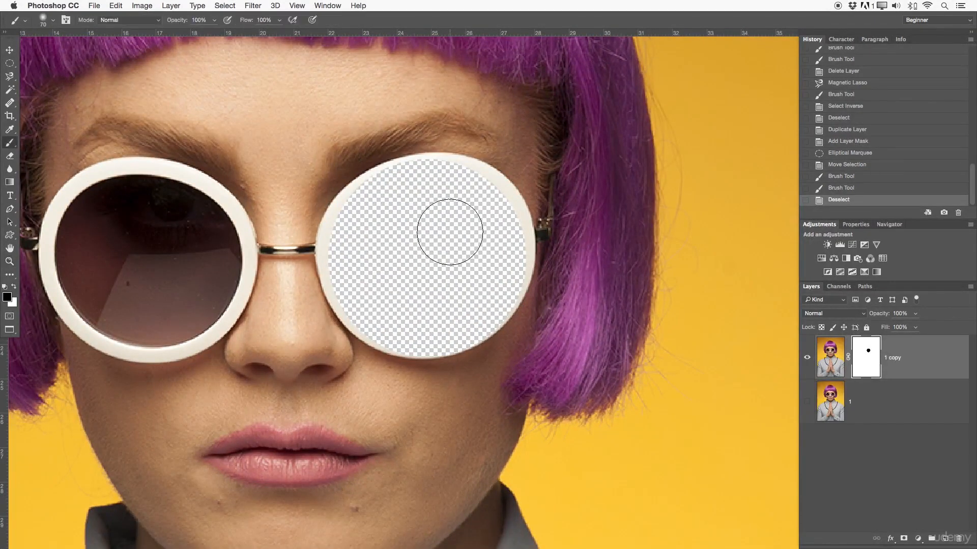
key("bracketleft")
key("bracketleft")
key("bracketleft")
key("bracketleft")
key("bracketleft")
mouse_move(352, 209)
left_mouse_down()
mouse_move(338, 227)
mouse_move(342, 218)
mouse_move(353, 322)
mouse_move(401, 341)
mouse_move(501, 308)
left_mouse_up()
mouse_move(406, 274)
left_mouse_down()
mouse_move(472, 272)
mouse_move(434, 264)
mouse_move(442, 265)
mouse_move(436, 98)
mouse_move(436, 469)
mouse_move(436, 378)
left_mouse_up()
Set the brush to a hard-edged 40 px tip and mask out the remaining upper and outer parts of the frame
key("bracketleft")
key("bracketleft")
key("bracketleft")
key("bracketleft")
key("bracketleft")
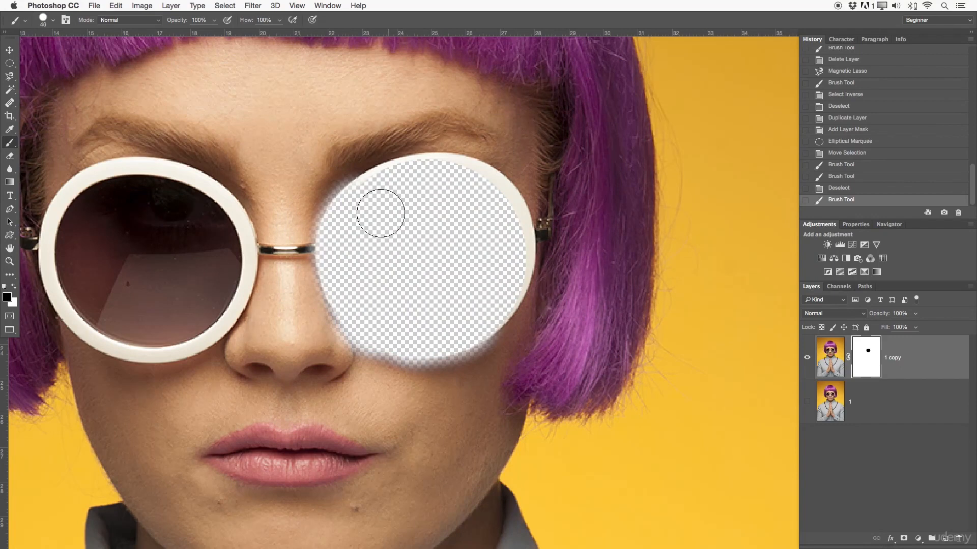
key("bracketleft")
mouse_move(374, 195)
left_mouse_down()
mouse_move(445, 177)
mouse_move(501, 205)
mouse_move(512, 273)
mouse_move(500, 296)
mouse_move(455, 326)
mouse_move(478, 316)
mouse_move(505, 279)
mouse_move(482, 317)
mouse_move(519, 281)
mouse_move(499, 312)
mouse_move(456, 327)
left_mouse_up()
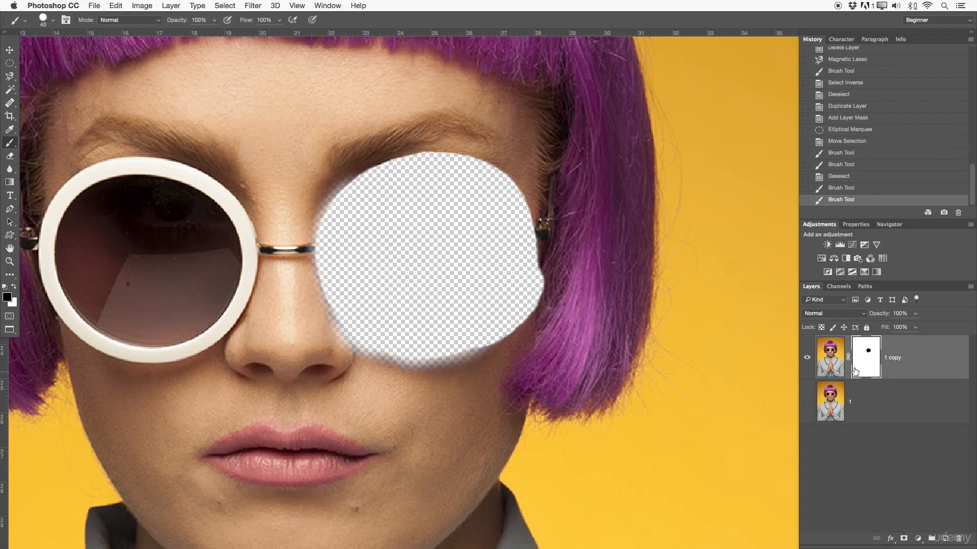
Swap the foreground colour to white and paint on the mask to restore the whole lens and frame
key("x")
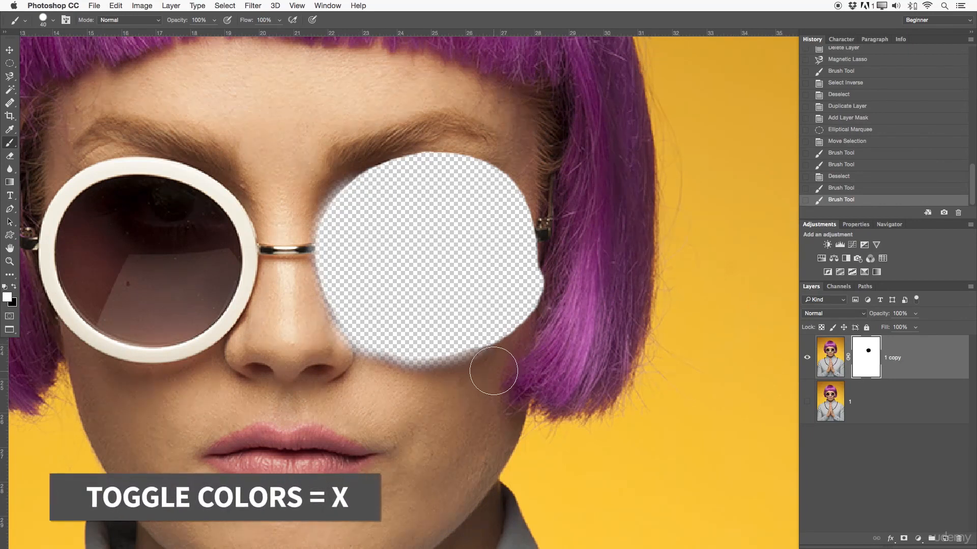
mouse_move(488, 369)
left_mouse_down()
mouse_move(437, 374)
mouse_move(350, 330)
mouse_move(321, 226)
mouse_move(389, 143)
mouse_move(366, 168)
mouse_move(510, 144)
mouse_move(533, 356)
mouse_move(499, 355)
mouse_move(499, 178)
mouse_move(393, 300)
mouse_move(419, 260)
mouse_move(413, 190)
mouse_move(352, 342)
mouse_move(439, 240)
mouse_move(526, 270)
left_mouse_up()
key("z")
left_click_drag(532, 208, 443, 199)
left_click_drag(532, 192, 507, 187)
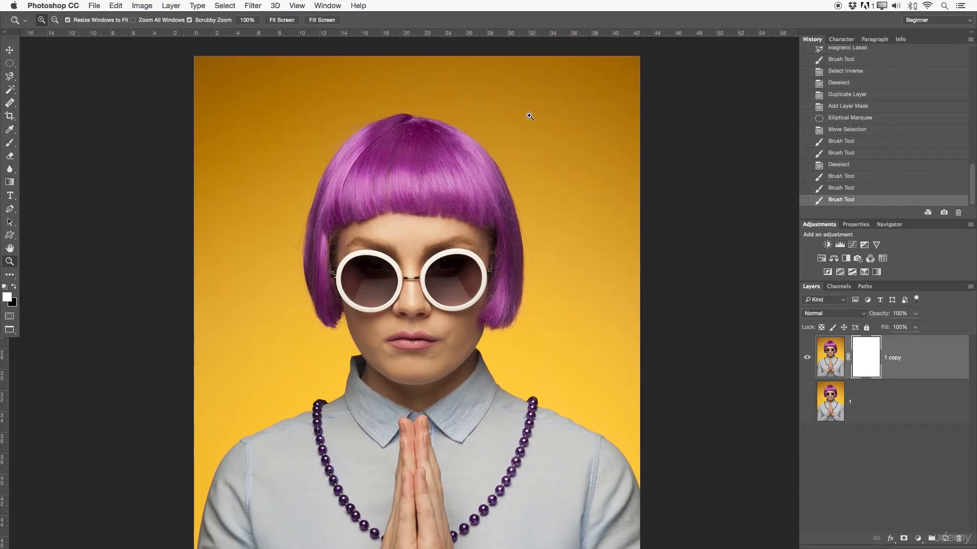
Delete the copy's layer mask and sample purple from the hair with the Eyedropper
left_click(464, 148)
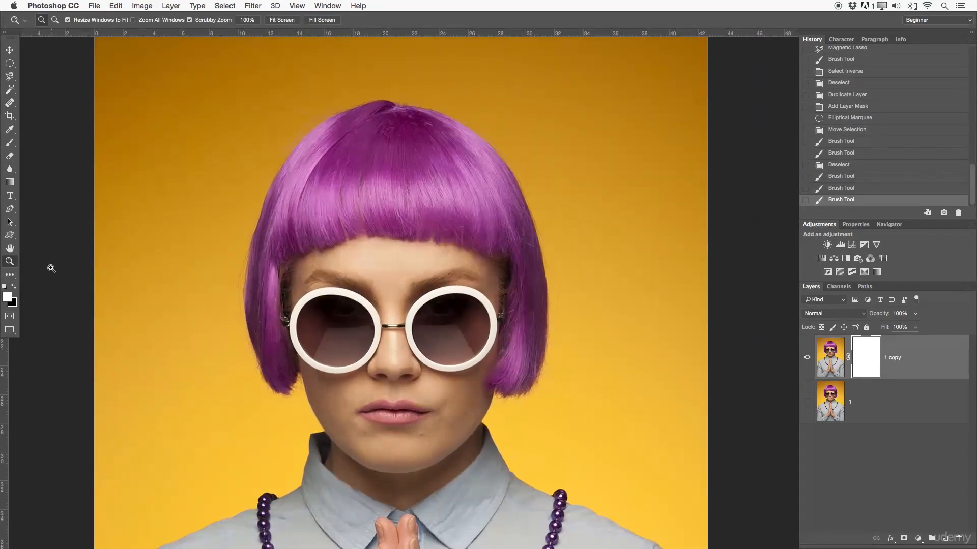
left_click_drag(10, 130, 36, 127)
left_click_drag(376, 166, 388, 163)
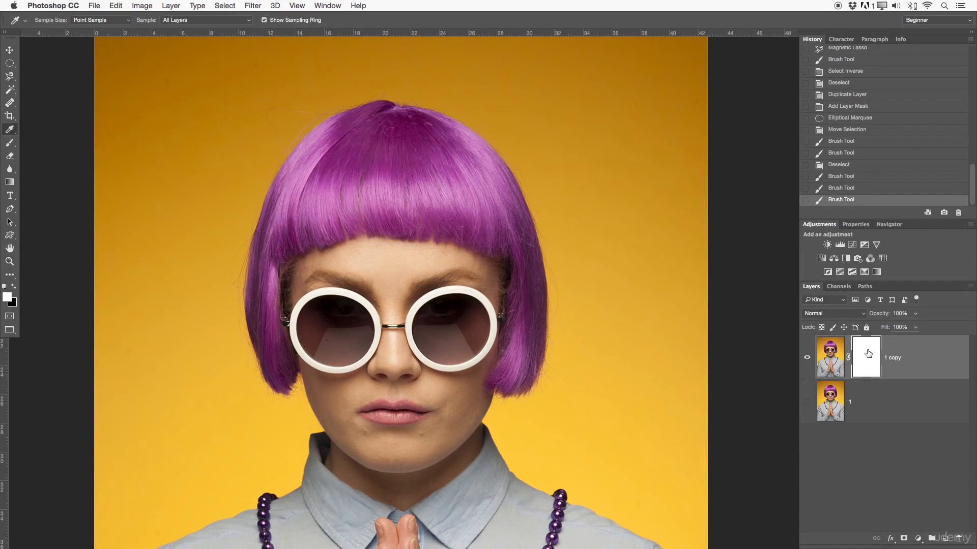
left_click_drag(474, 146, 418, 186)
right_click(860, 347)
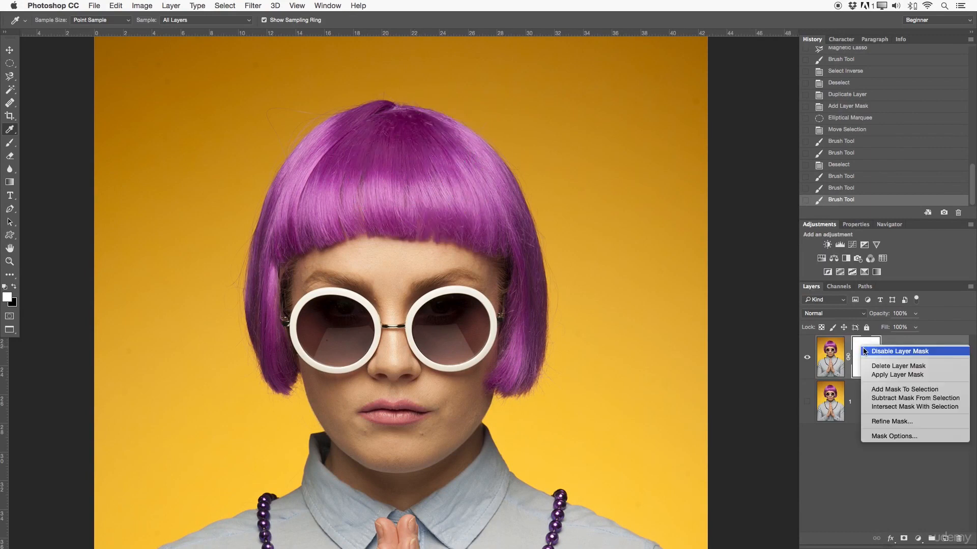
left_click(885, 366)
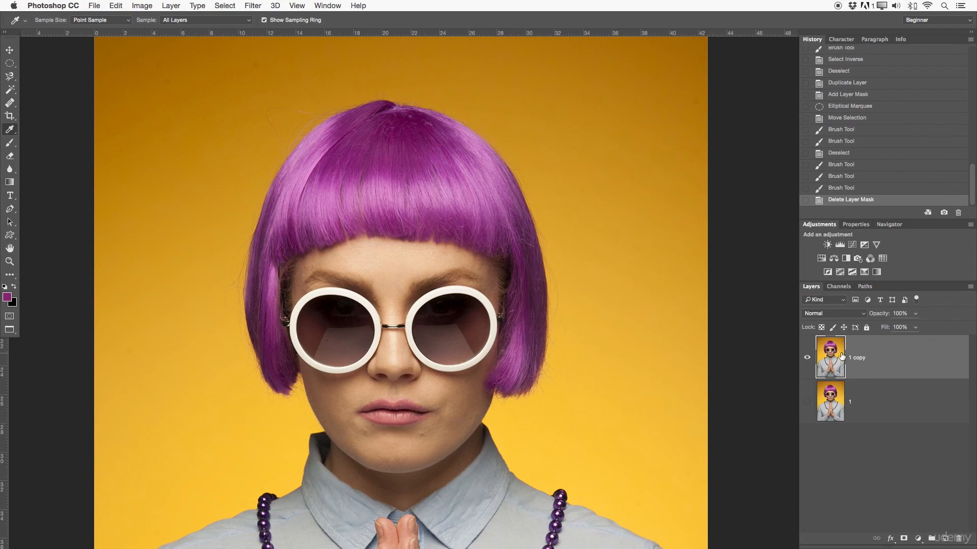
left_click_drag(399, 124, 400, 125)
Take up the Brush Tool and set its opacity to 20%
key("b")
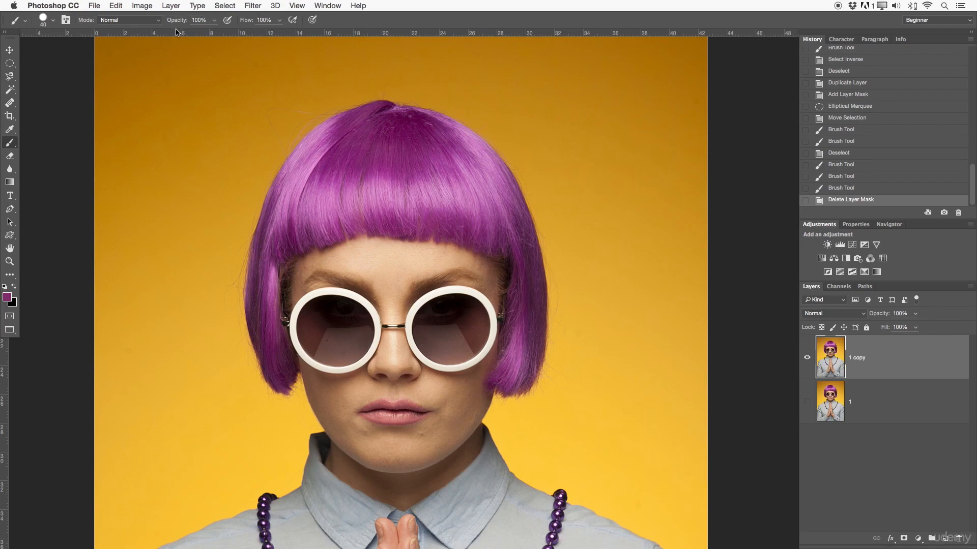
left_click_drag(179, 23, 145, 20)
key("8")
key("z")
left_click_drag(359, 215, 438, 235)
key("b")
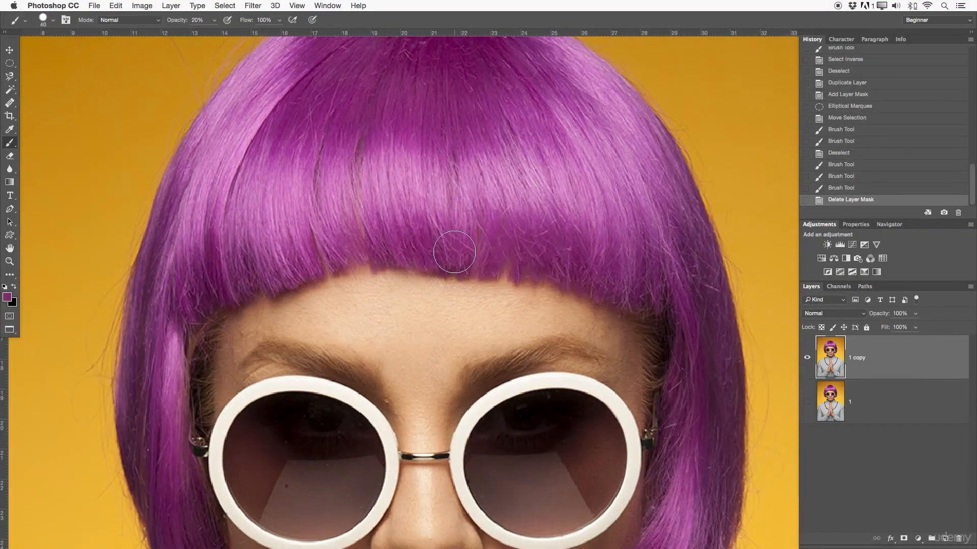
mouse_move(434, 250)
left_mouse_down()
mouse_move(453, 246)
mouse_move(454, 127)
mouse_move(457, 249)
mouse_move(449, 175)
mouse_move(466, 175)
mouse_move(449, 180)
mouse_move(448, 135)
mouse_move(450, 219)
mouse_move(449, 148)
mouse_move(443, 180)
left_mouse_up()
left_click_drag(433, 186, 449, 167)
Try different brush sizes over the hair and settle on a soft-edged 100 px tip
key("bracketleft")
key("bracketleft")
key("bracketleft")
key("bracketleft")
key("bracketleft")
key("bracketleft")
key("bracketright")
key("bracketright")
key("bracketright")
key("bracketright")
key("bracketright")
key("bracketright")
key("bracketright")
key("bracketright")
key("bracketright")
key("bracketright")
key("bracketright")
key("bracketright")
key("bracketright")
key("bracketright")
key("bracketright")
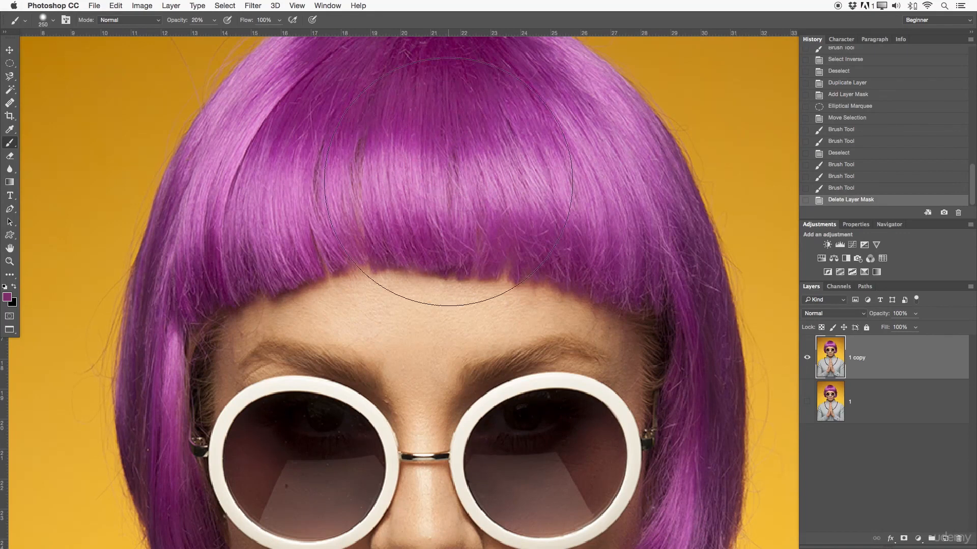
key("bracketright")
key("bracketright")
key("bracketright")
key("bracketleft")
key("bracketleft")
key("bracketleft")
key("bracketleft")
key("bracketleft")
key("bracketleft")
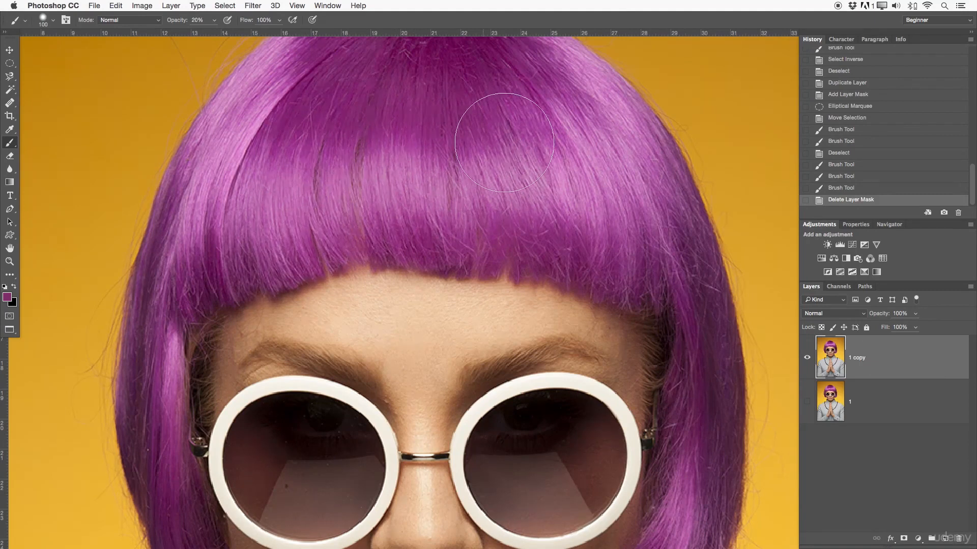
Brush faint purple along the outer edges of the hair, covering both sides and the crown
left_click_drag(712, 408, 700, 492)
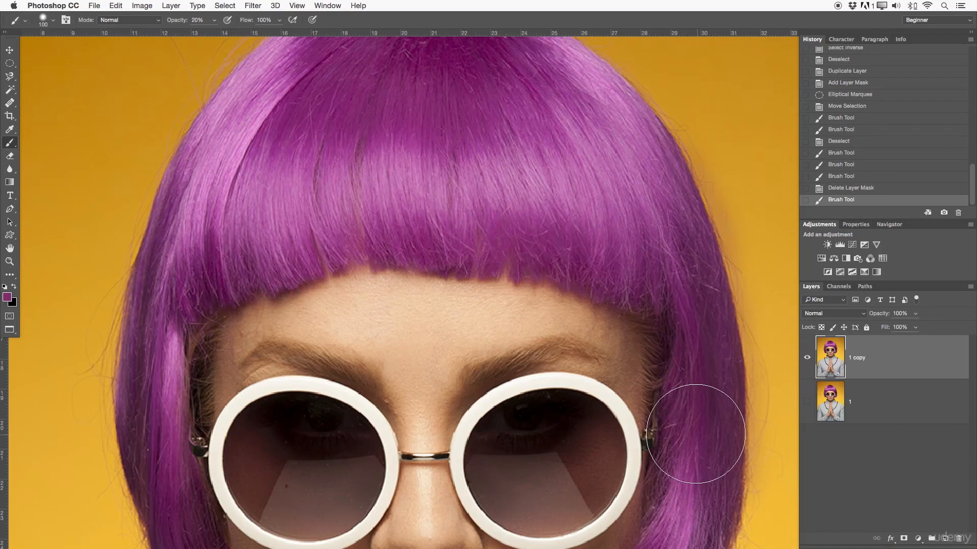
key("space")
left_click_drag(693, 424, 682, 246)
left_click_drag(668, 375, 669, 407)
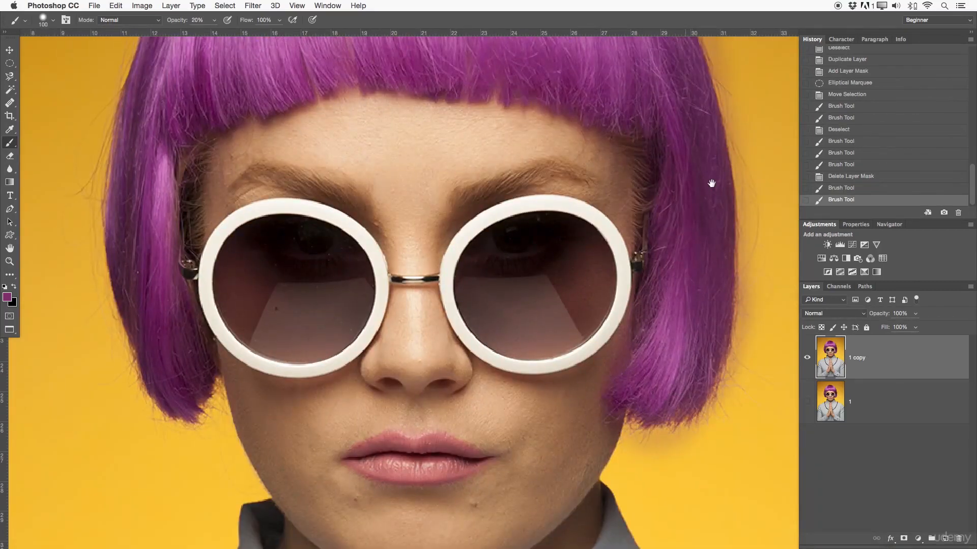
key("space")
left_click_drag(711, 185, 704, 382)
left_click_drag(518, 103, 472, 121)
key("space")
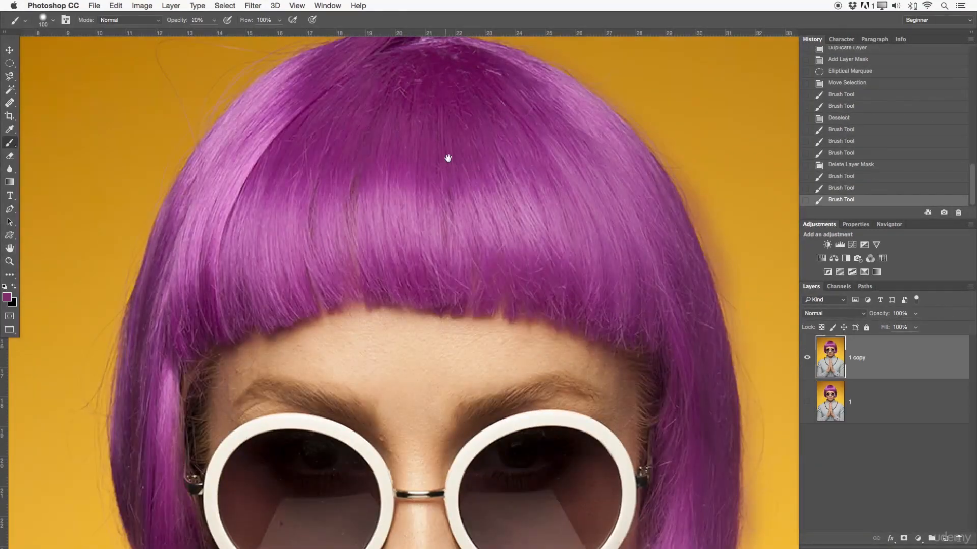
left_click_drag(448, 159, 511, 244)
mouse_move(300, 228)
left_mouse_down()
mouse_move(266, 327)
mouse_move(285, 153)
left_mouse_up()
key("space")
left_click_drag(212, 364, 250, 534)
key("space")
left_click_drag(285, 307, 321, 465)
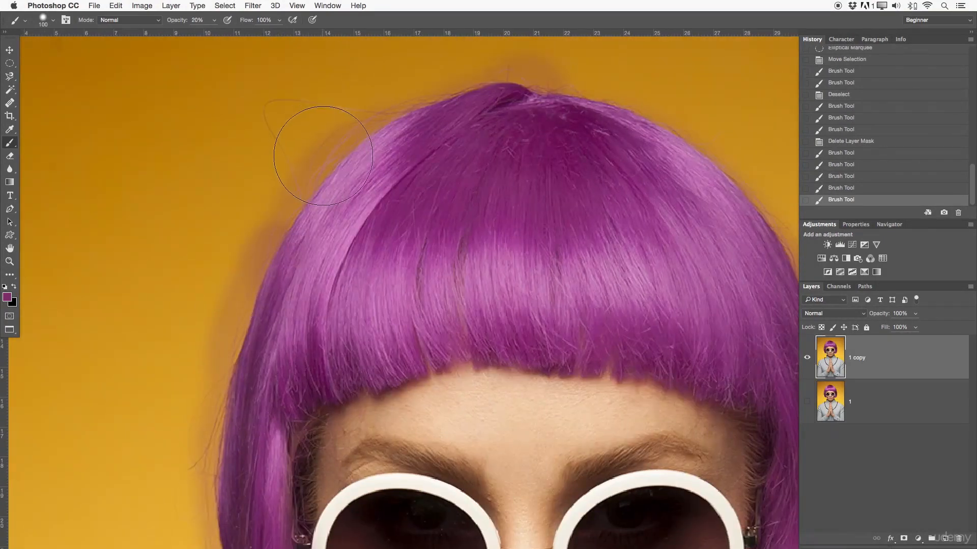
Delete the painted copy of layer 1 and make the original layer visible
key("z")
left_click_drag(405, 157, 380, 164)
left_click_drag(536, 233, 499, 231)
key("space")
left_click_drag(566, 289, 508, 275)
left_click_drag(508, 262, 538, 262)
key("space")
left_click_drag(502, 336, 510, 322)
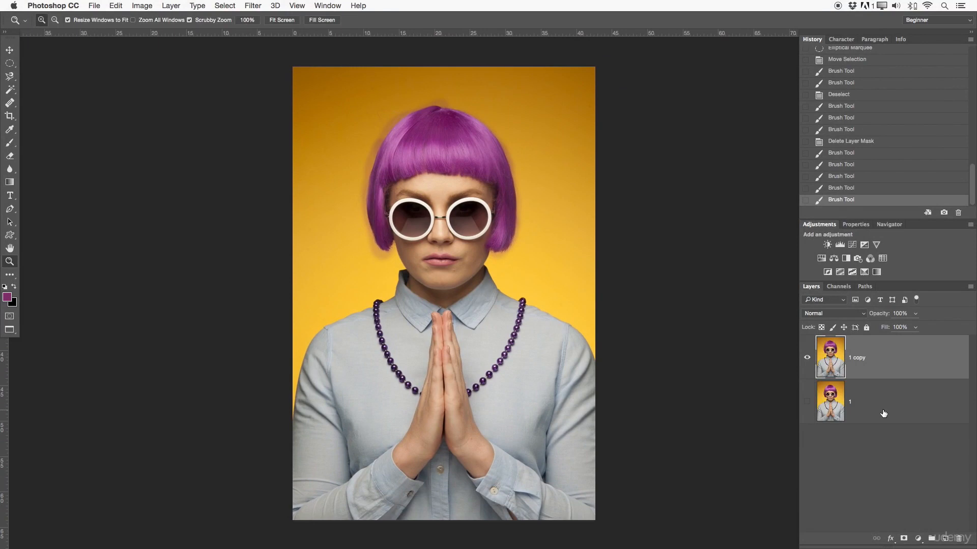
key("Delete")
left_click(808, 350)
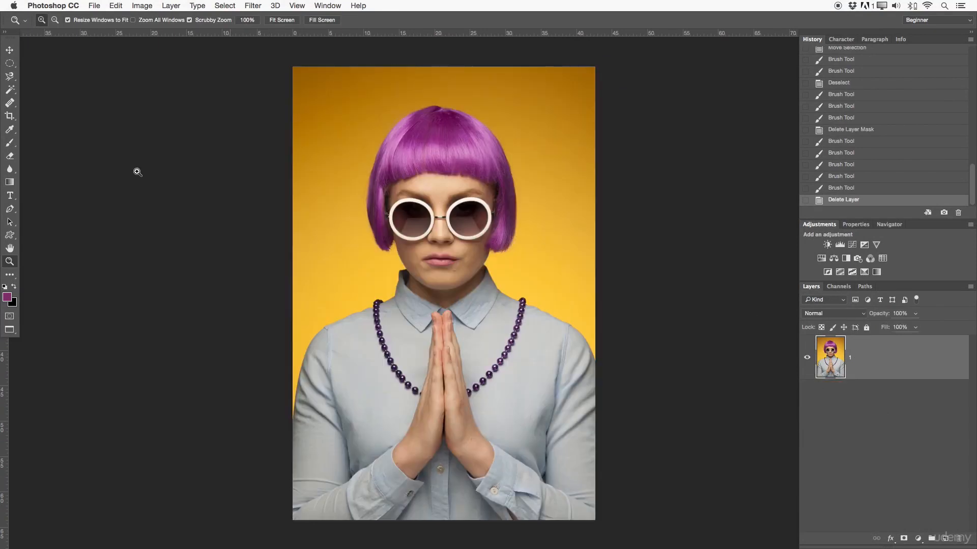
Switch to the Pencil Tool and check its size, hardness and tip presets
right_click(10, 140)
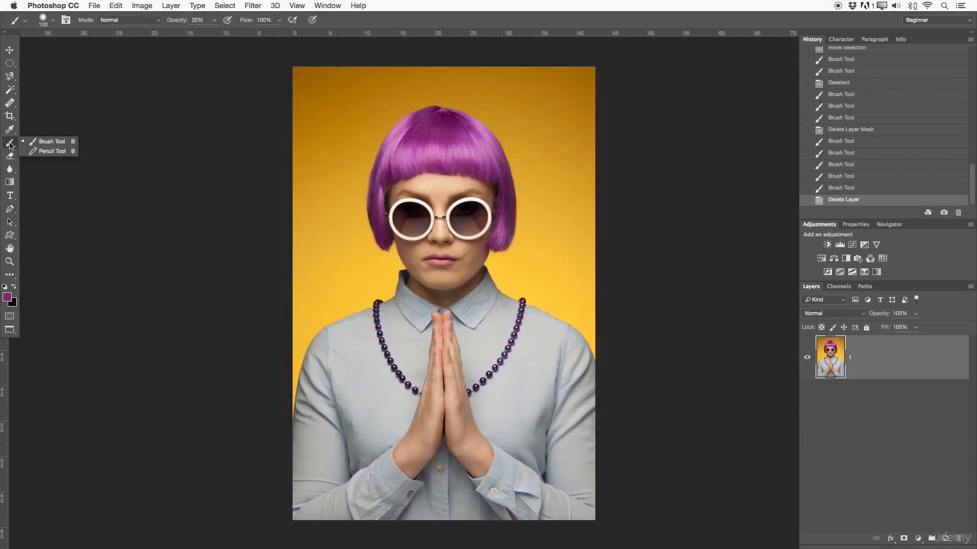
left_click(35, 150)
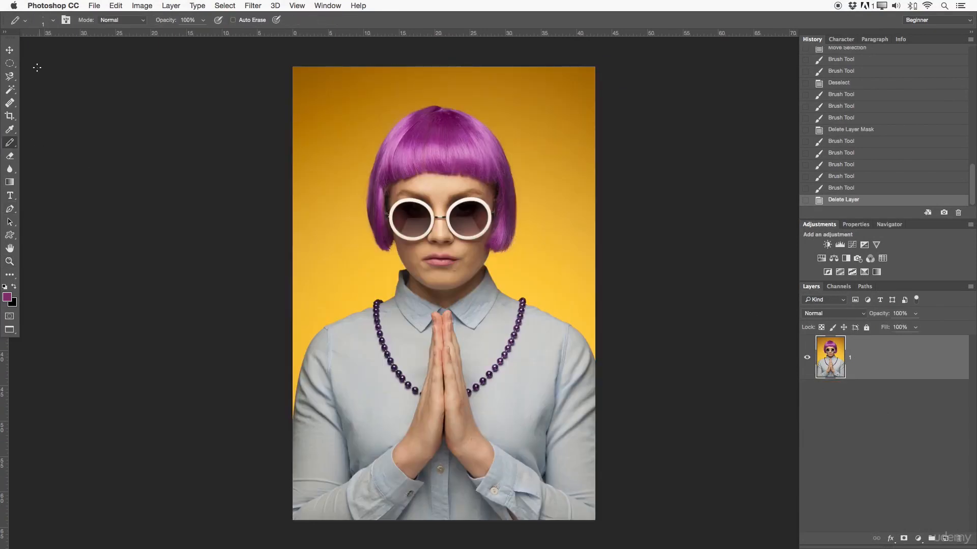
left_click(52, 21)
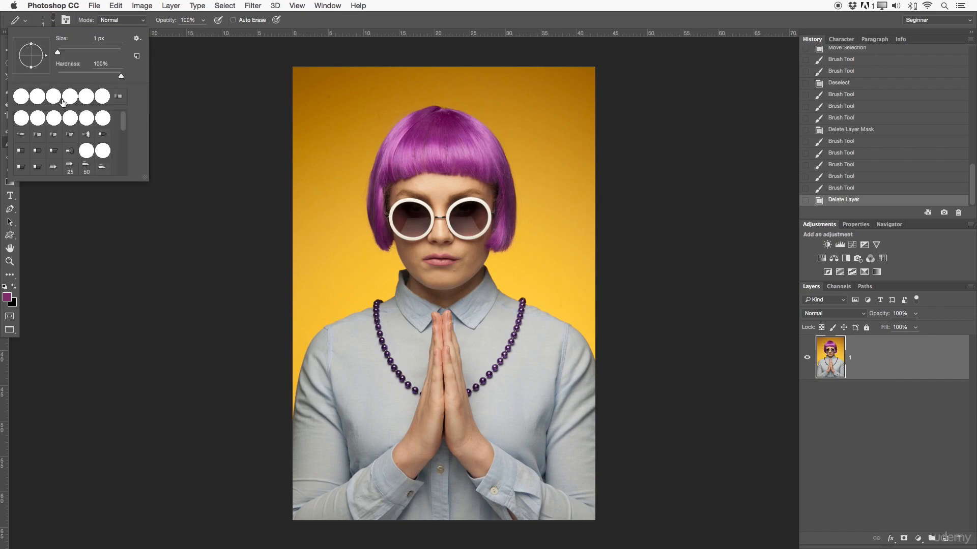
Bring up the Brush panel and look over the pencil's brush presets and Shape Dynamics settings
left_click(68, 21)
left_click_drag(605, 84, 674, 74)
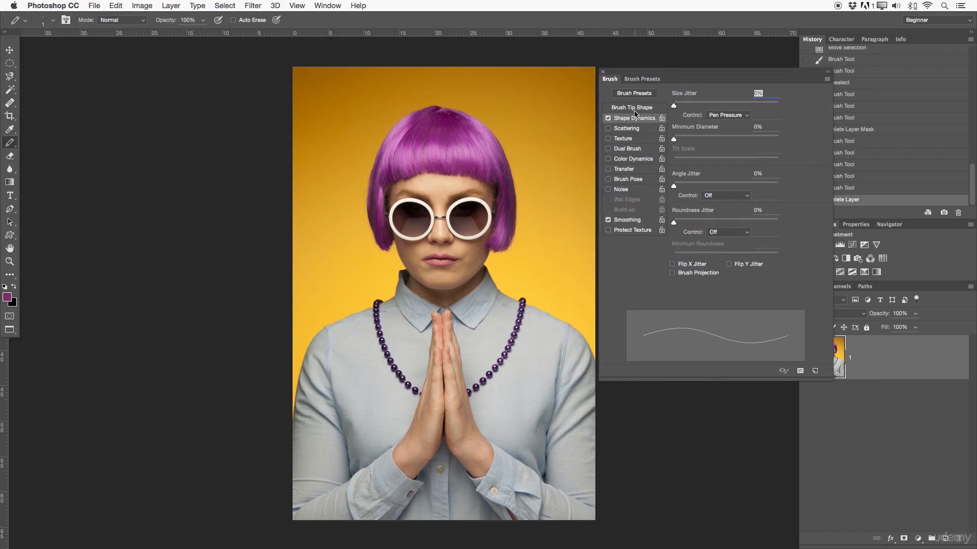
left_click(639, 80)
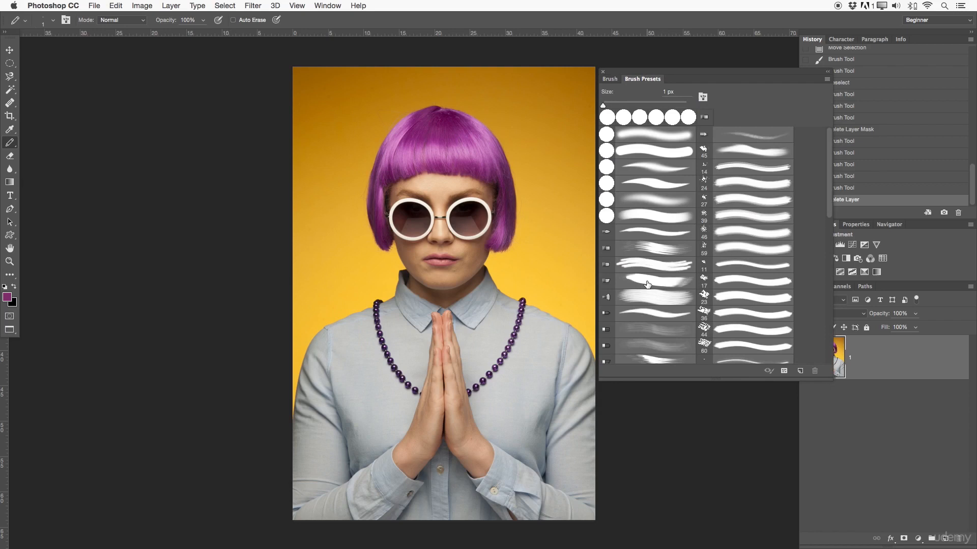
left_click(609, 79)
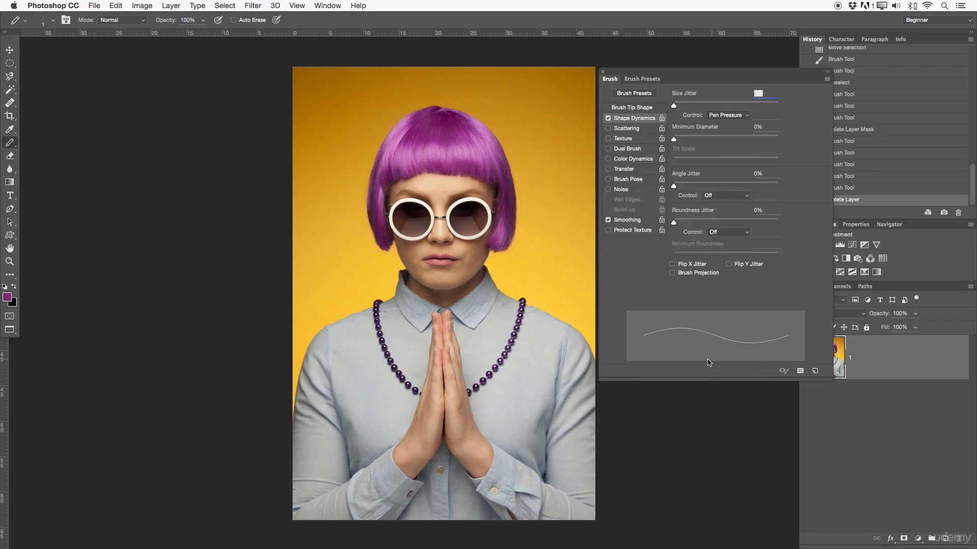
Try a 1 px Pencil stroke over the head, undo it, and scribble freehand purple lines on the yellow background beside the hair
mouse_move(358, 148)
left_mouse_down()
mouse_move(405, 110)
mouse_move(401, 177)
mouse_move(478, 285)
left_mouse_up()
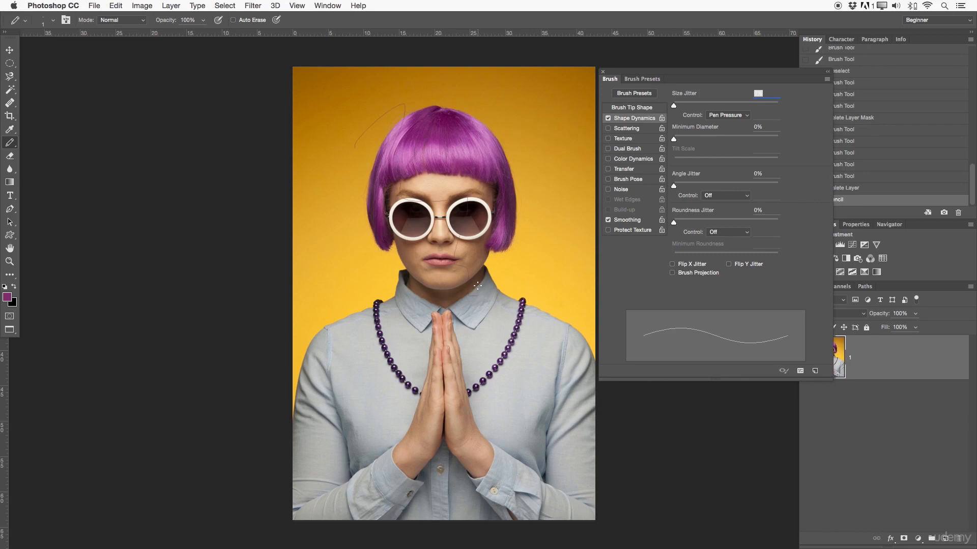
key("super+z")
key("z")
left_click_drag(455, 227, 508, 227)
left_click_drag(201, 258, 374, 323)
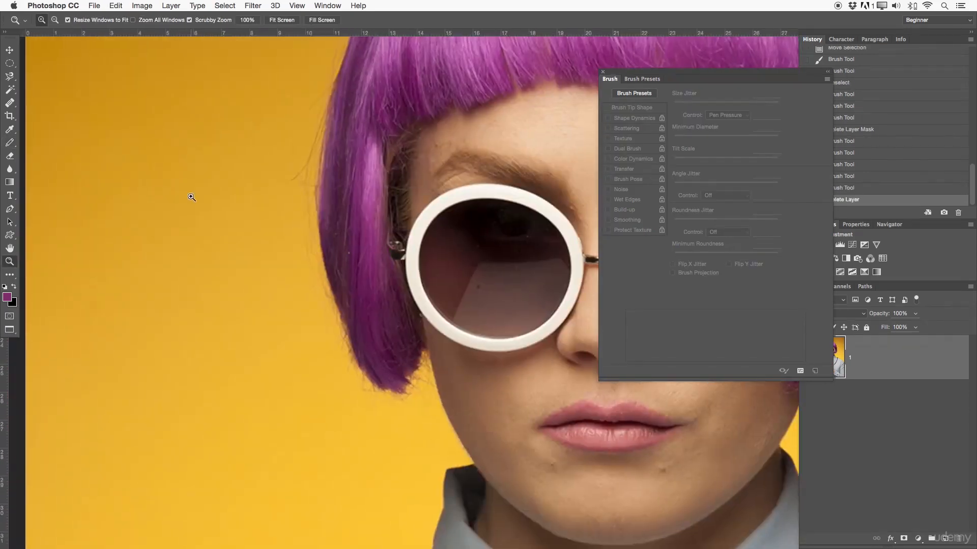
key("b")
mouse_move(140, 129)
left_mouse_down()
mouse_move(148, 167)
mouse_move(142, 265)
mouse_move(183, 266)
mouse_move(251, 237)
mouse_move(246, 370)
mouse_move(266, 429)
mouse_move(323, 322)
mouse_move(228, 71)
mouse_move(249, 193)
mouse_move(328, 279)
left_mouse_up()
left_click_drag(407, 238, 516, 214)
mouse_move(158, 226)
left_mouse_down()
mouse_move(205, 351)
mouse_move(204, 332)
mouse_move(336, 246)
left_mouse_up()
left_click_drag(437, 261, 401, 292)
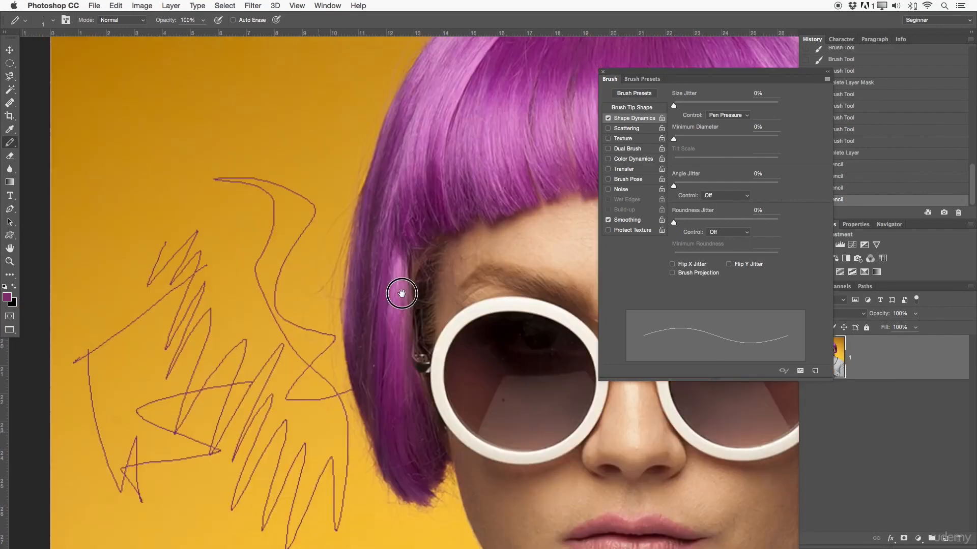
left_click_drag(102, 224, 287, 228)
left_click_drag(370, 177, 371, 262)
left_click_drag(110, 179, 351, 239)
left_click_drag(433, 190, 395, 251)
mouse_move(246, 113)
left_mouse_down()
mouse_move(432, 70)
mouse_move(319, 120)
mouse_move(331, 244)
mouse_move(298, 293)
left_mouse_up()
Revert the image to the Delete Layer history state to discard the pencil scribbles
key("z")
left_click_drag(460, 229, 401, 231)
mouse_move(503, 325)
left_mouse_down()
mouse_move(406, 228)
mouse_move(386, 222)
left_mouse_up()
left_click_drag(391, 222, 367, 224)
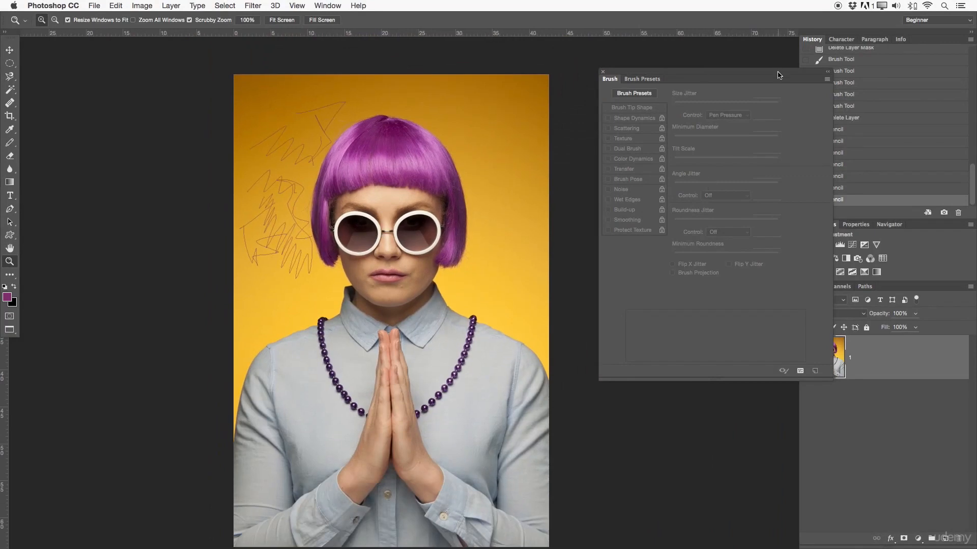
left_click_drag(777, 75, 725, 71)
left_click(844, 118)
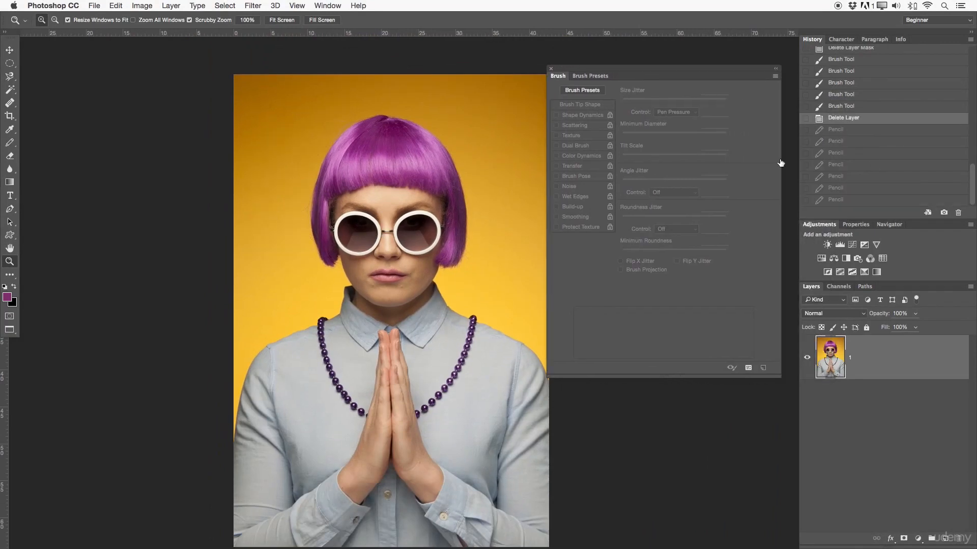
Close the Brush panel and bring up the choice between the Brush and Pencil Tools
left_click_drag(429, 225, 401, 212)
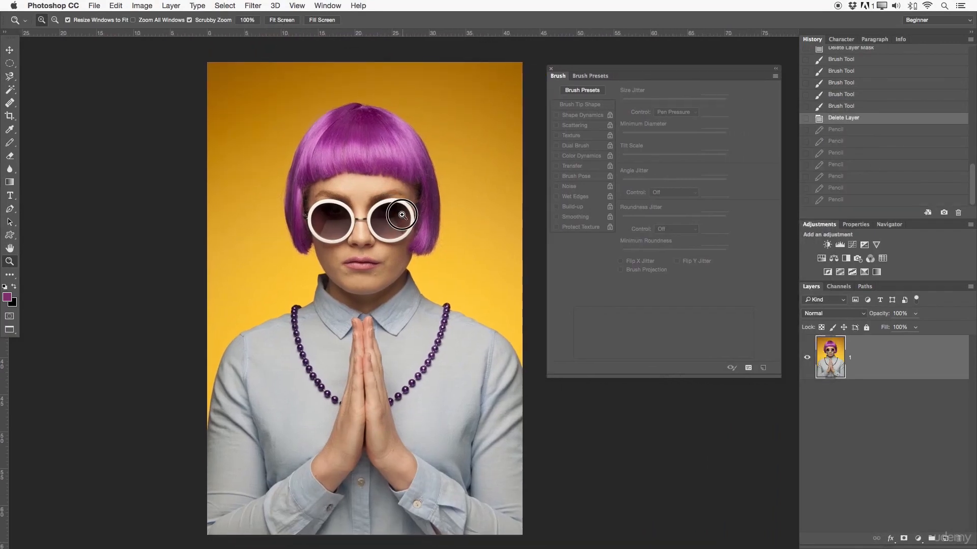
left_click(551, 68)
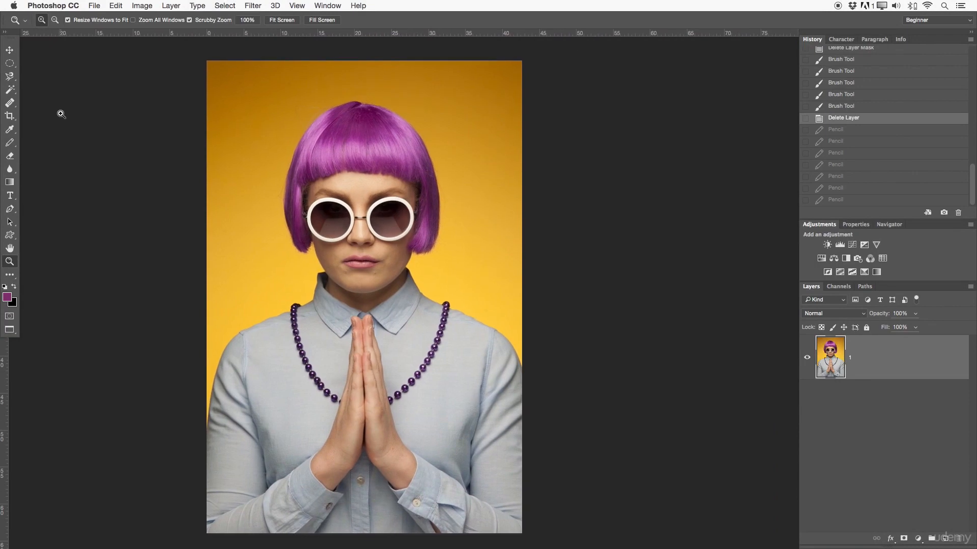
left_click(10, 146)
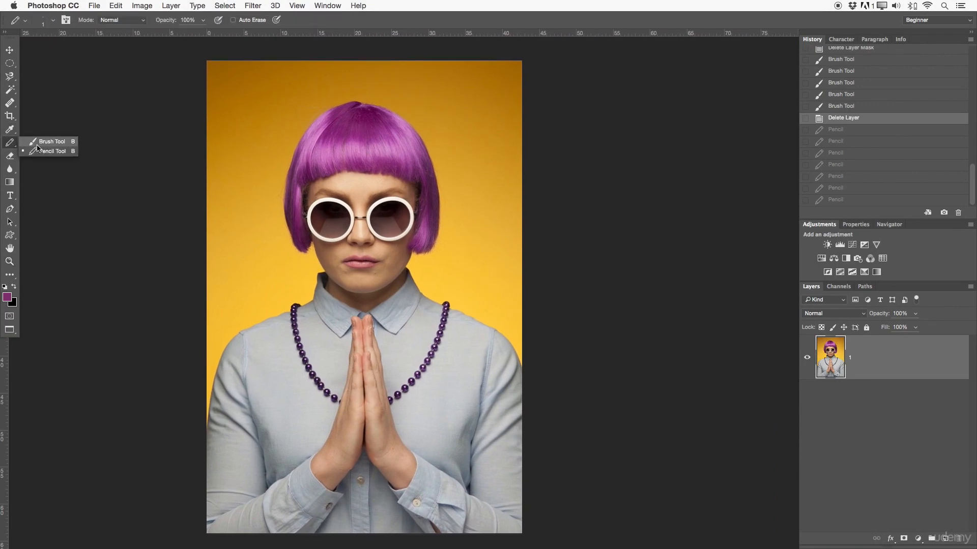